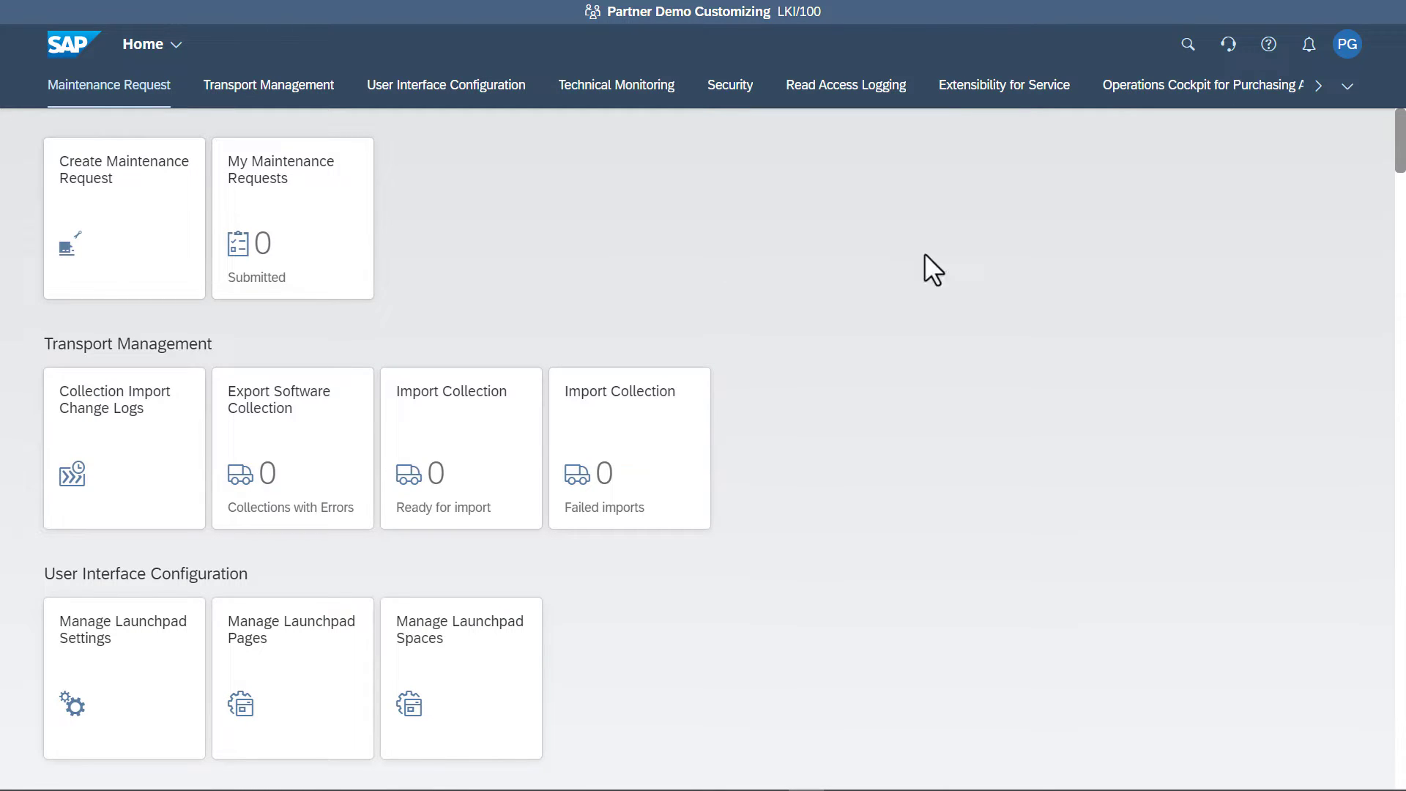
# Open the Maintain Communication Users app from the Communication Management launchpad section
pyautogui.click(1318, 87)
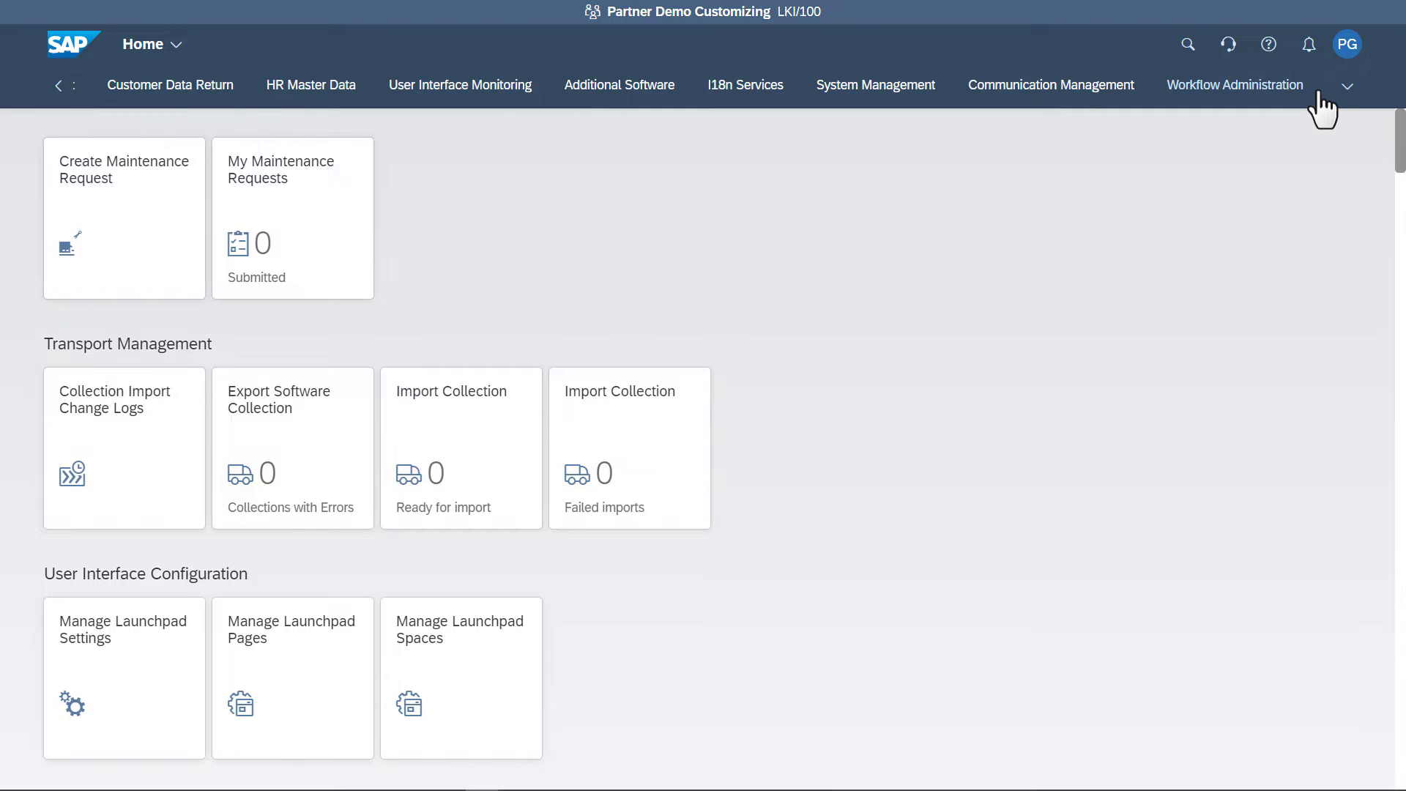
pyautogui.click(1069, 88)
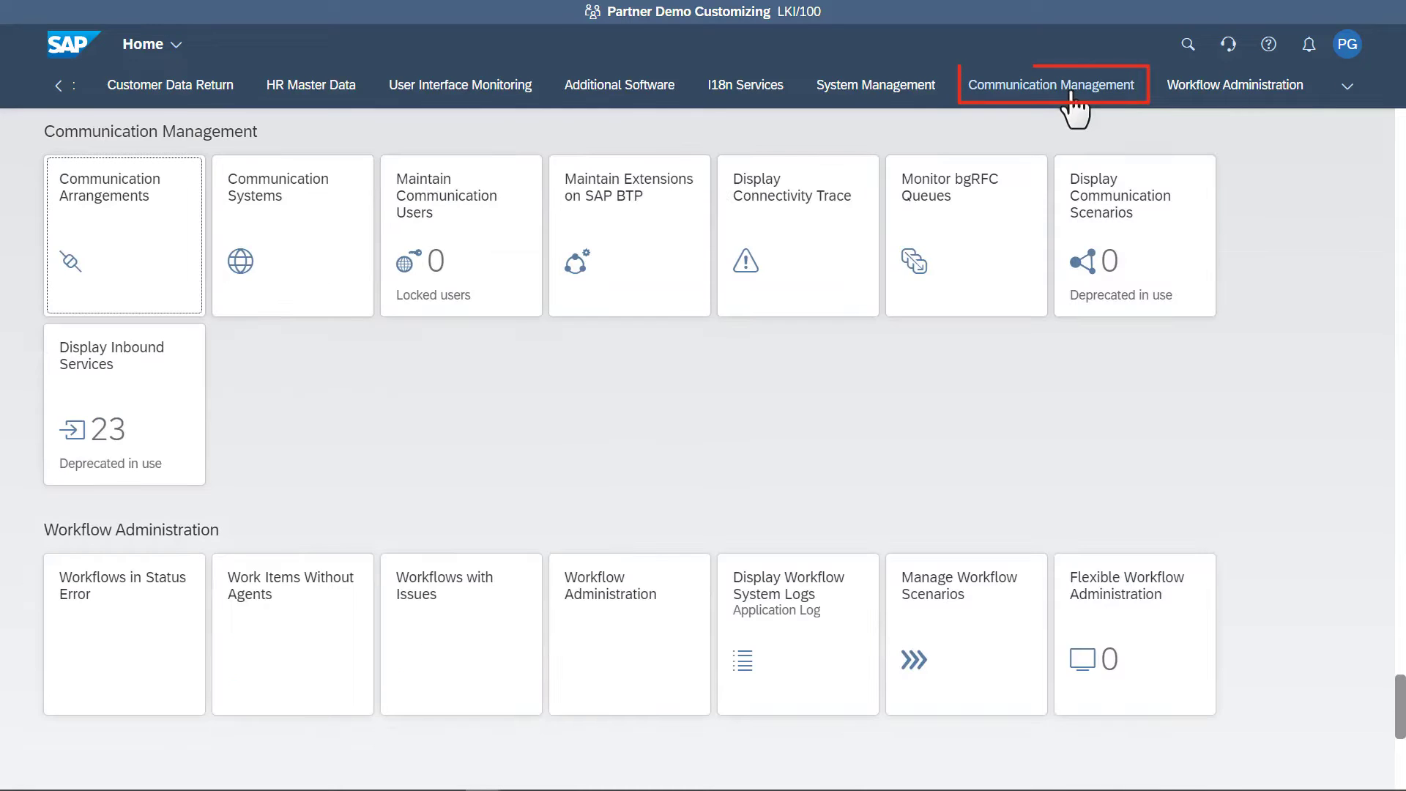
pyautogui.click(479, 263)
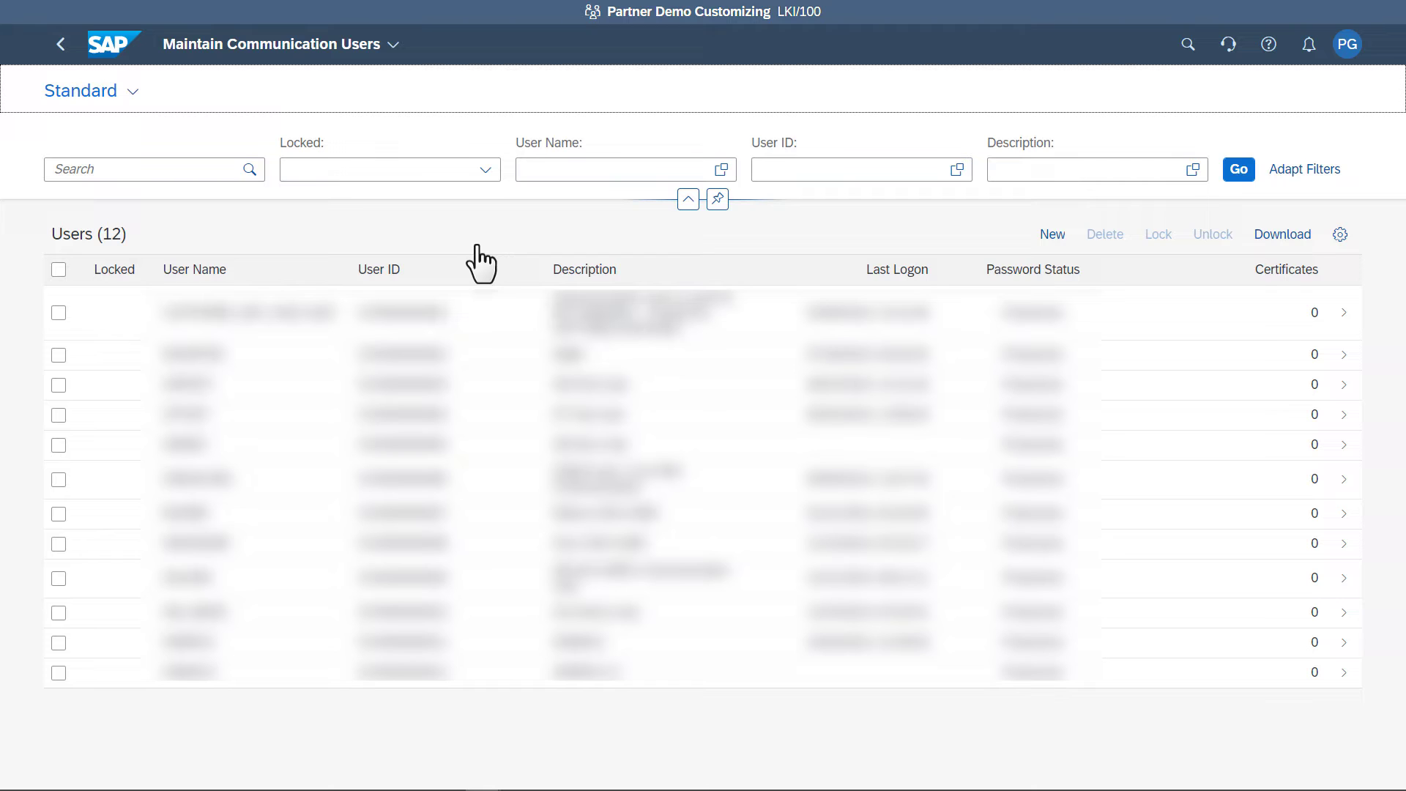
# Create communication user OTOM_USER, described as 'OTOM User', with a proposed password
pyautogui.click(1052, 234)
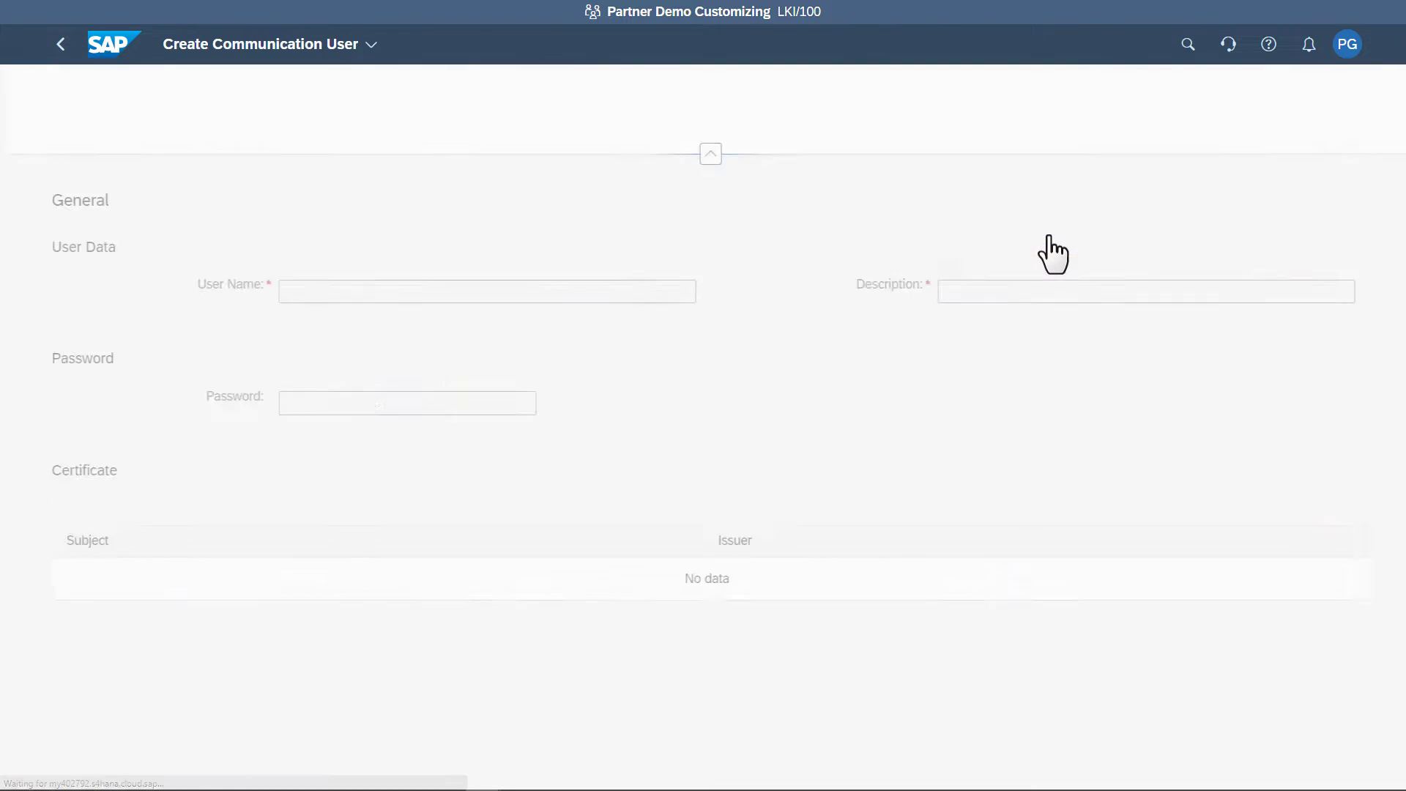
pyautogui.click(663, 293)
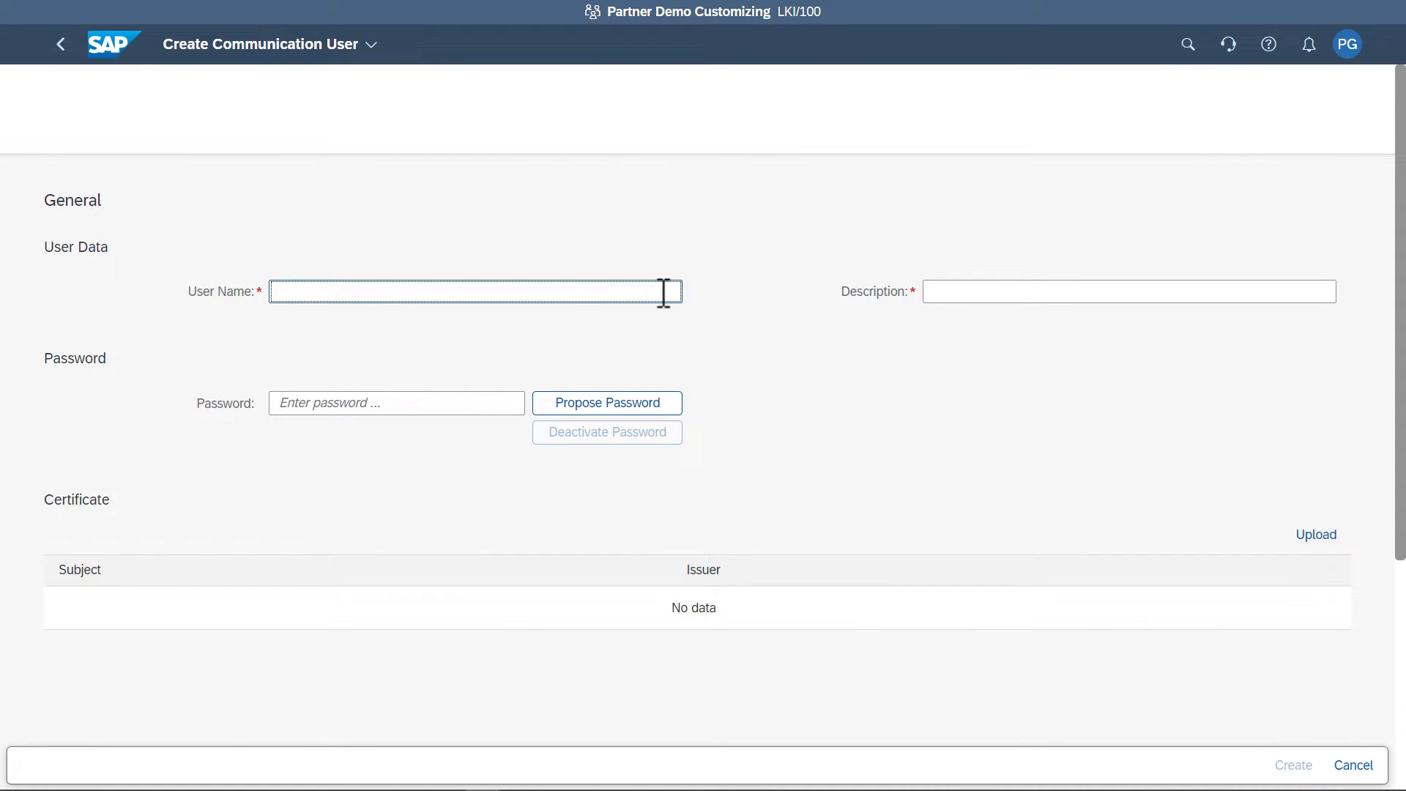
pyautogui.write('OTOM Us')
pyautogui.press('BackSpace')
pyautogui.press('BackSpace')
pyautogui.press('BackSpace')
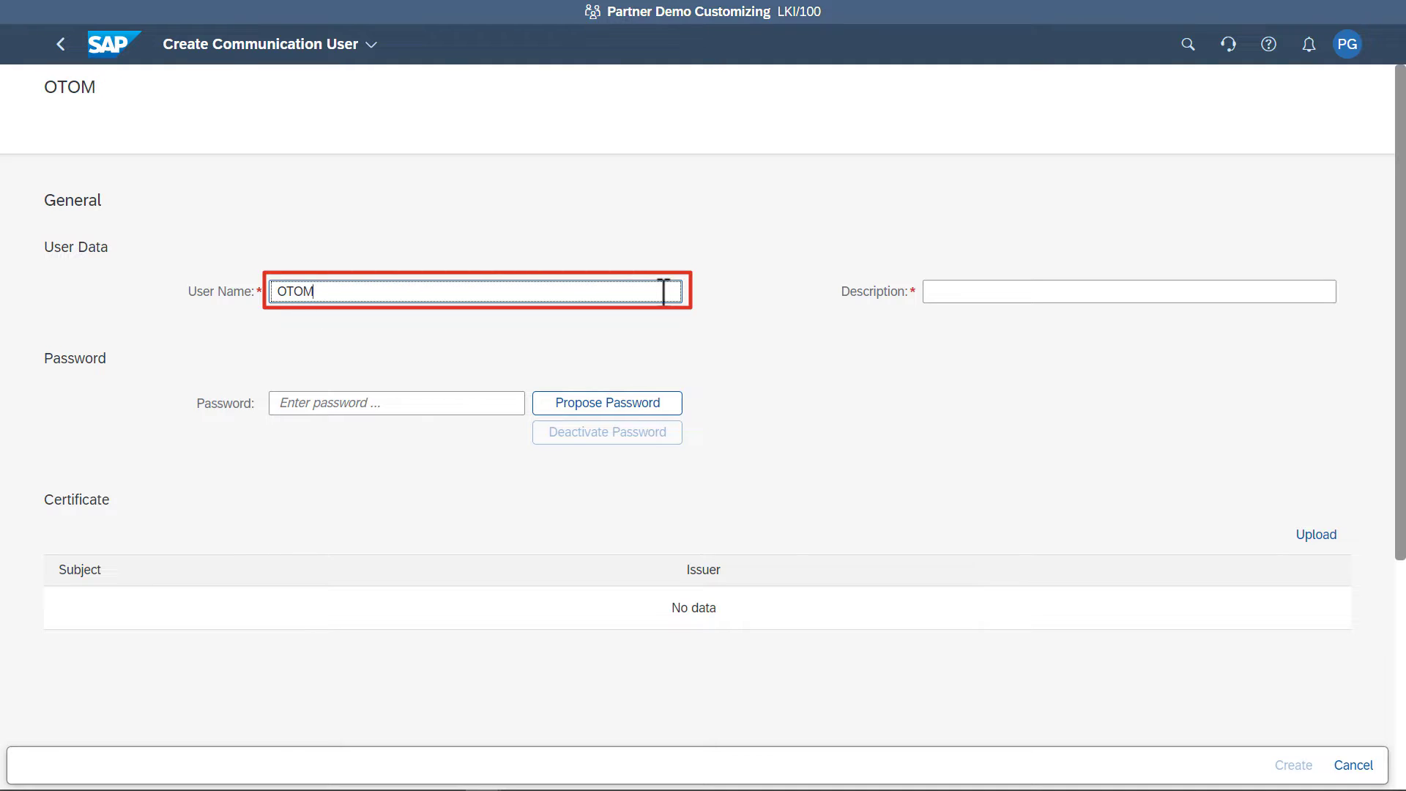
pyautogui.write('_user')
pyautogui.click(944, 292)
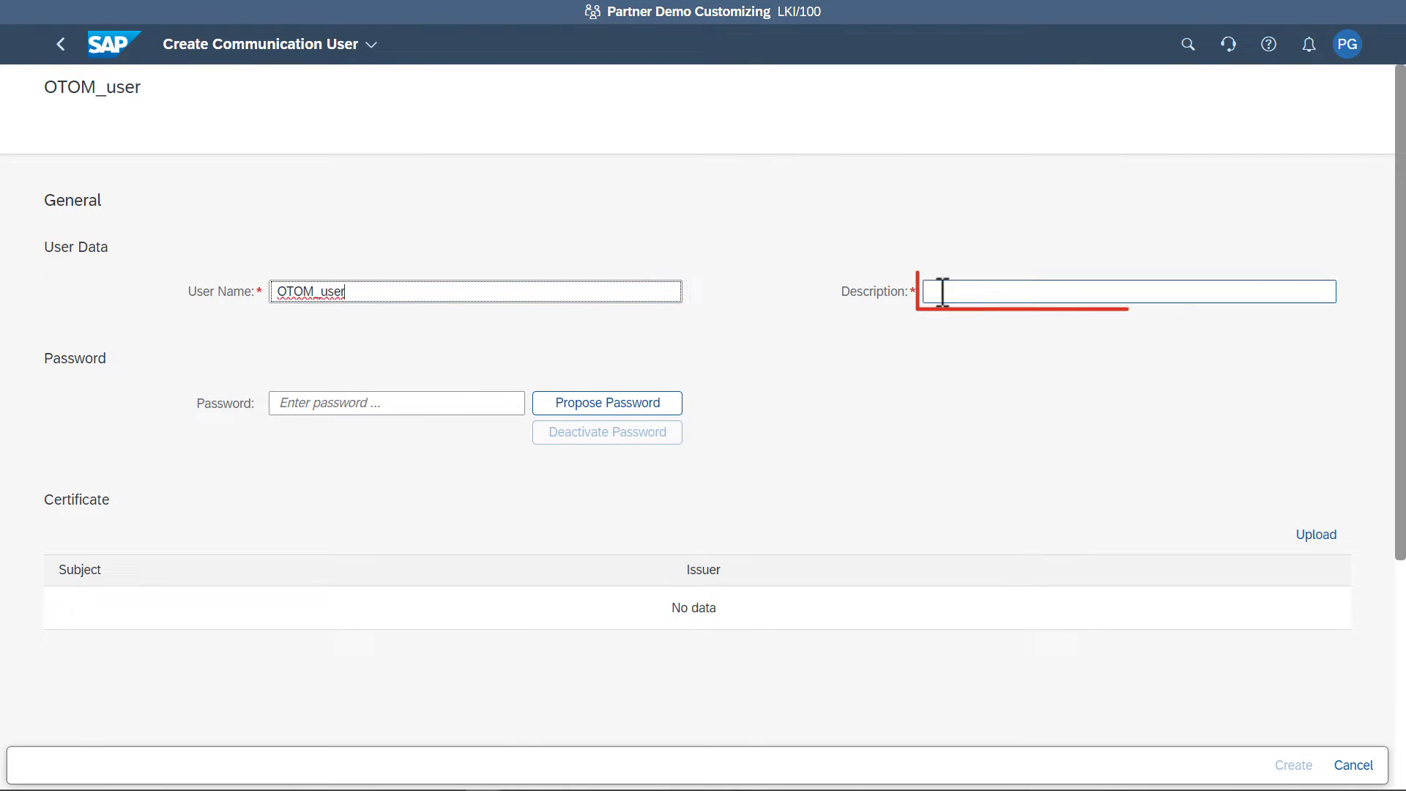
pyautogui.write('OTOM User')
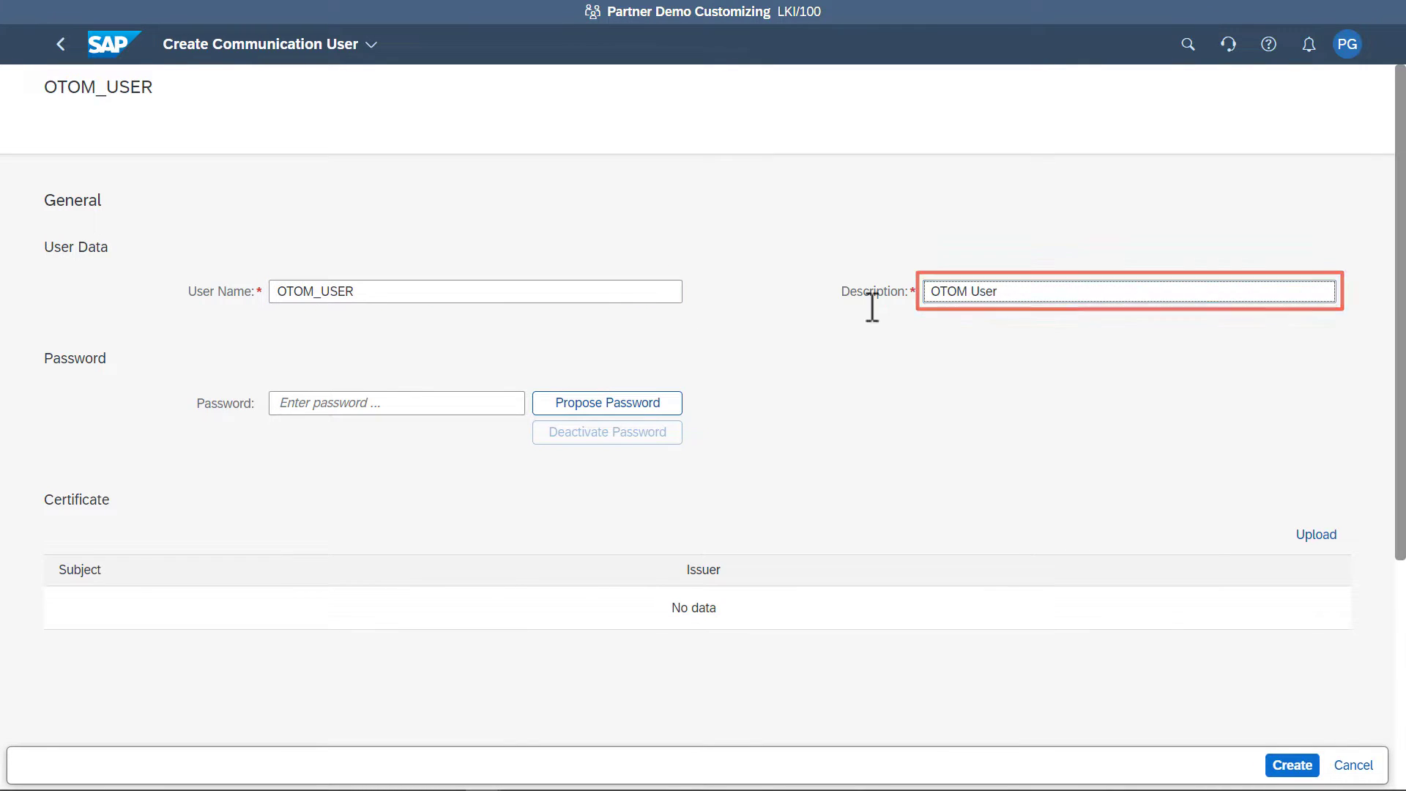
pyautogui.click(607, 408)
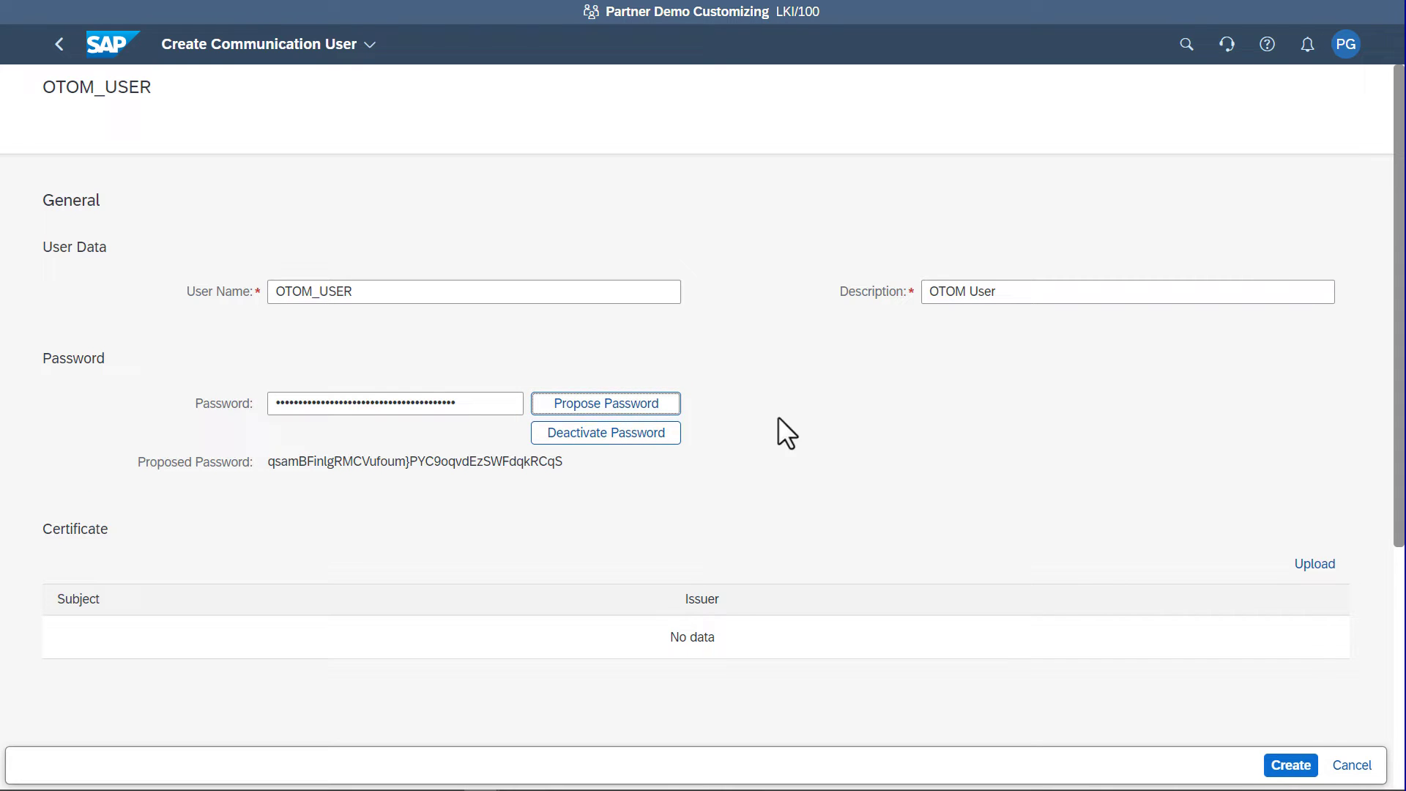
pyautogui.click(1278, 778)
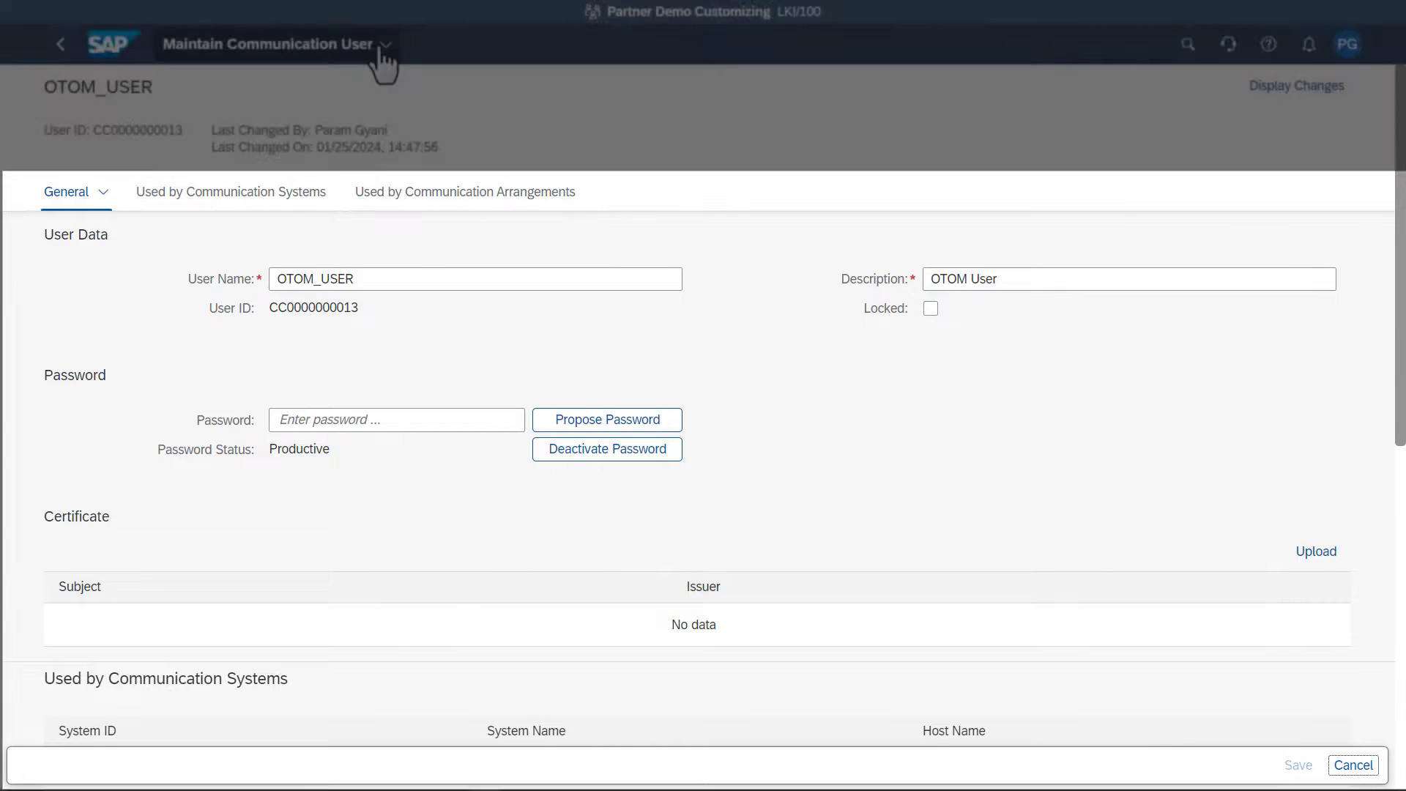
# Go back to the launchpad home and open the Communication Systems app
pyautogui.click(376, 52)
pyautogui.click(370, 123)
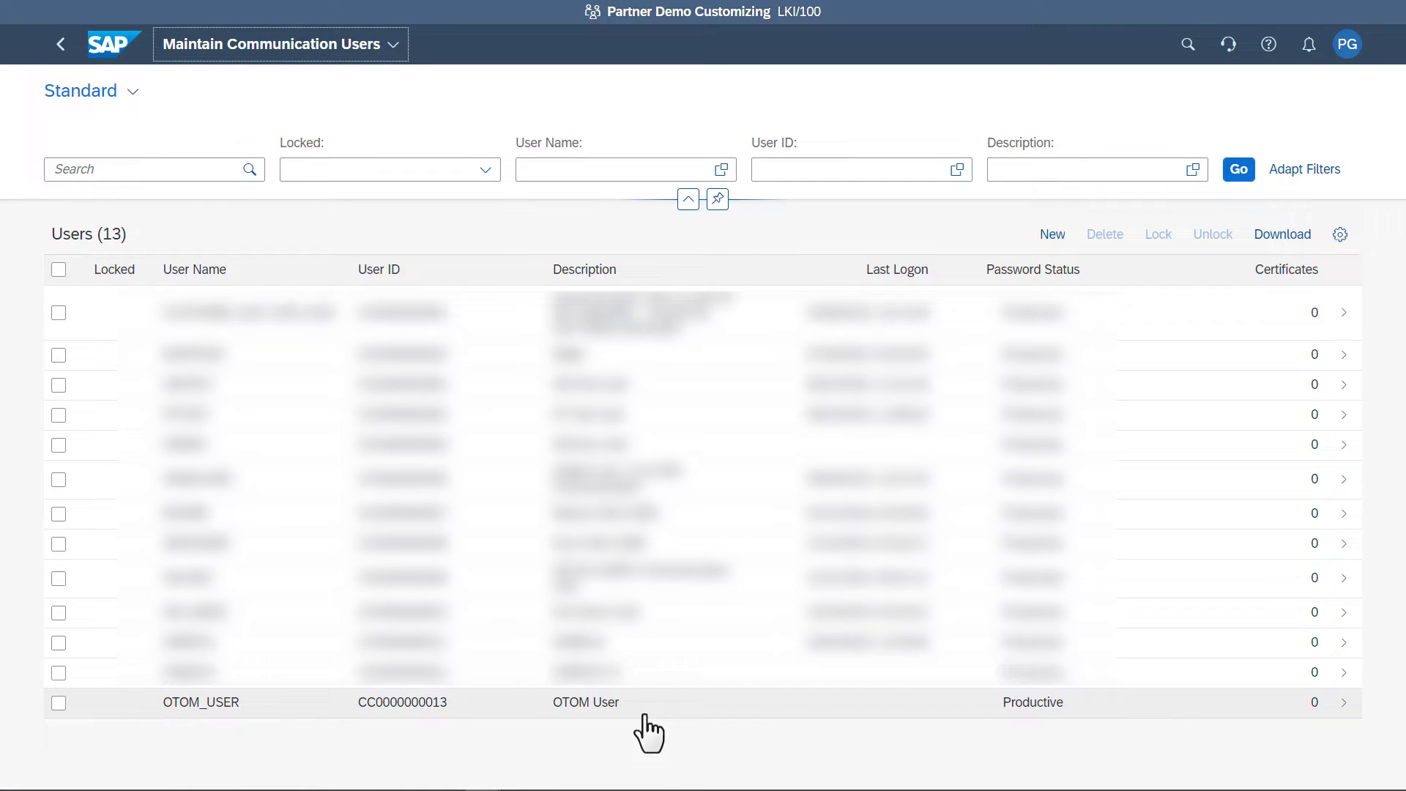
pyautogui.click(329, 49)
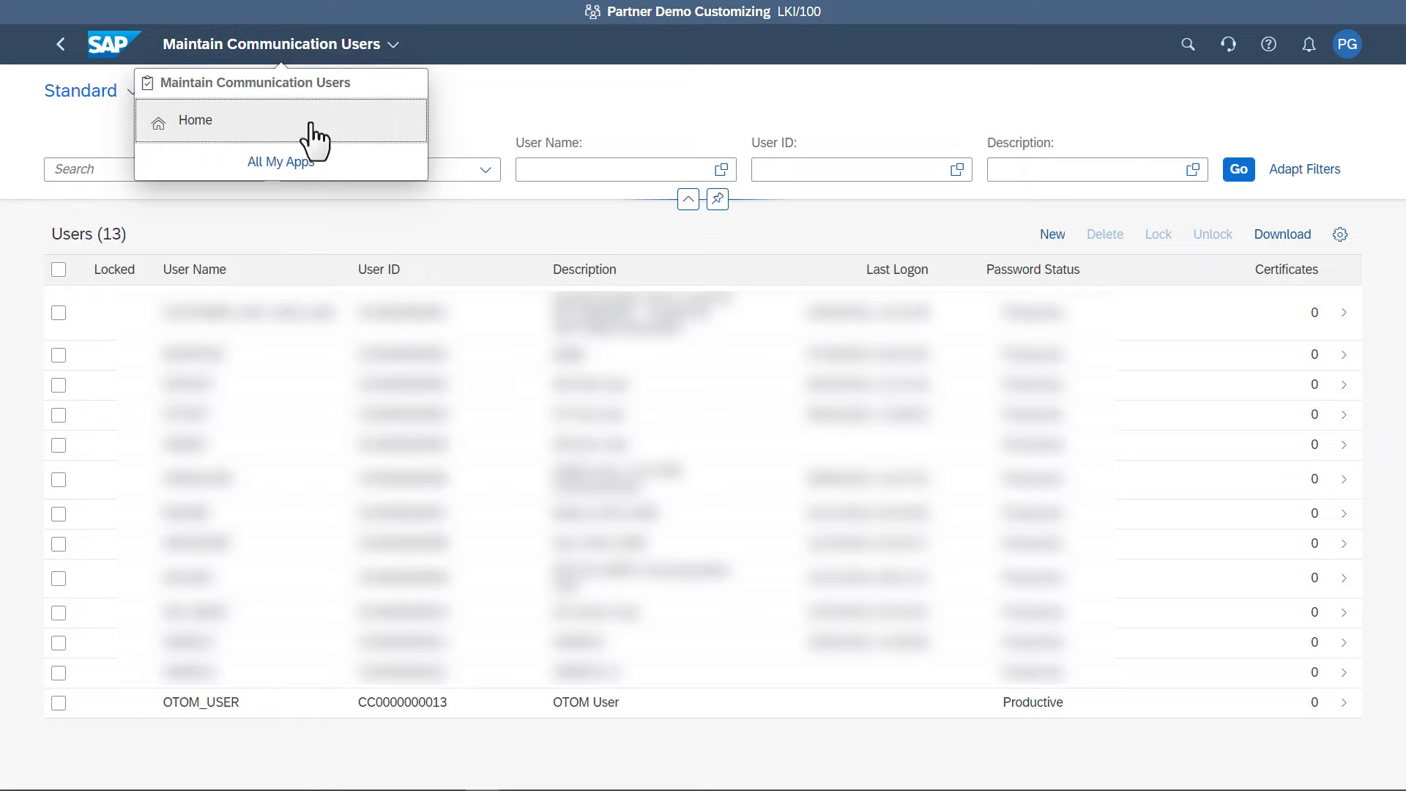
pyautogui.click(315, 139)
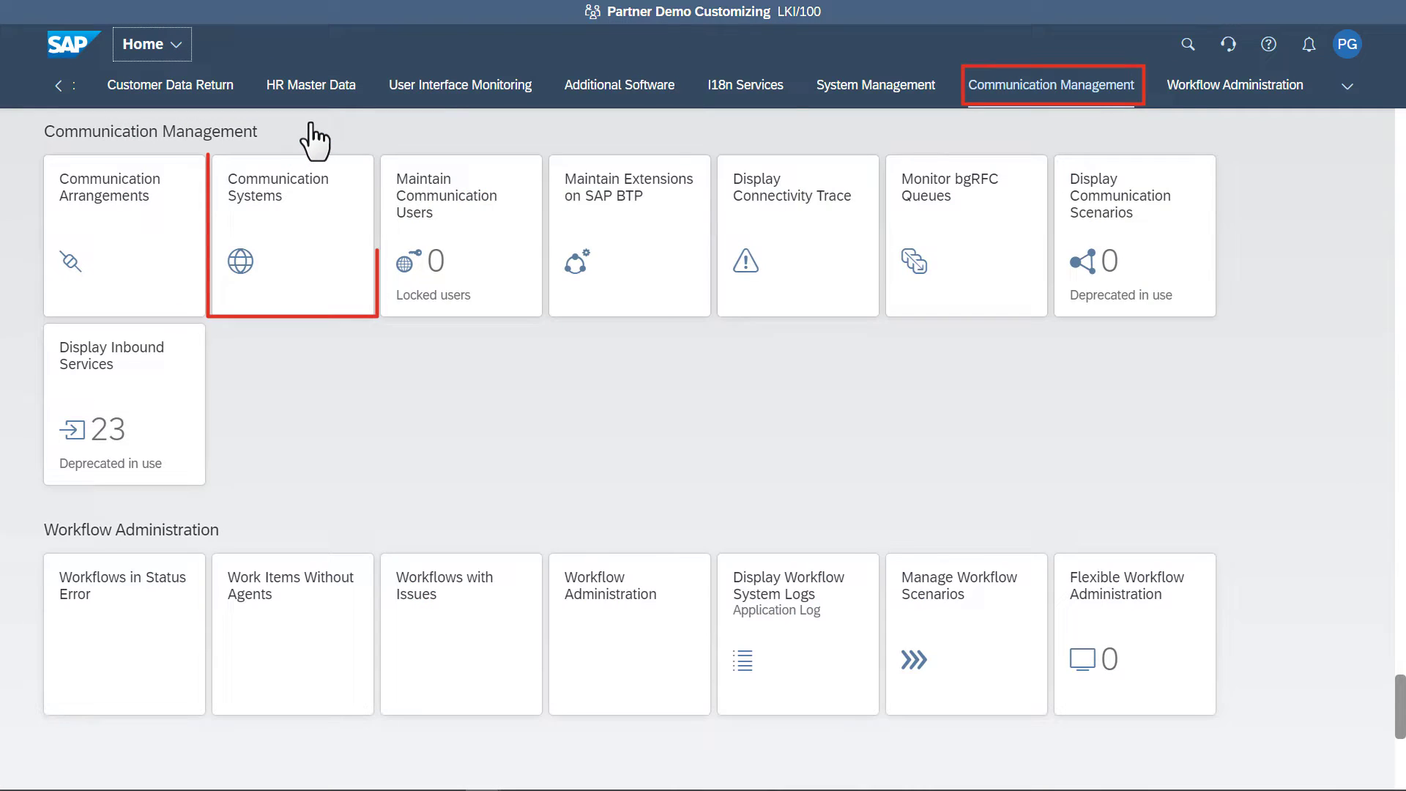
pyautogui.click(308, 275)
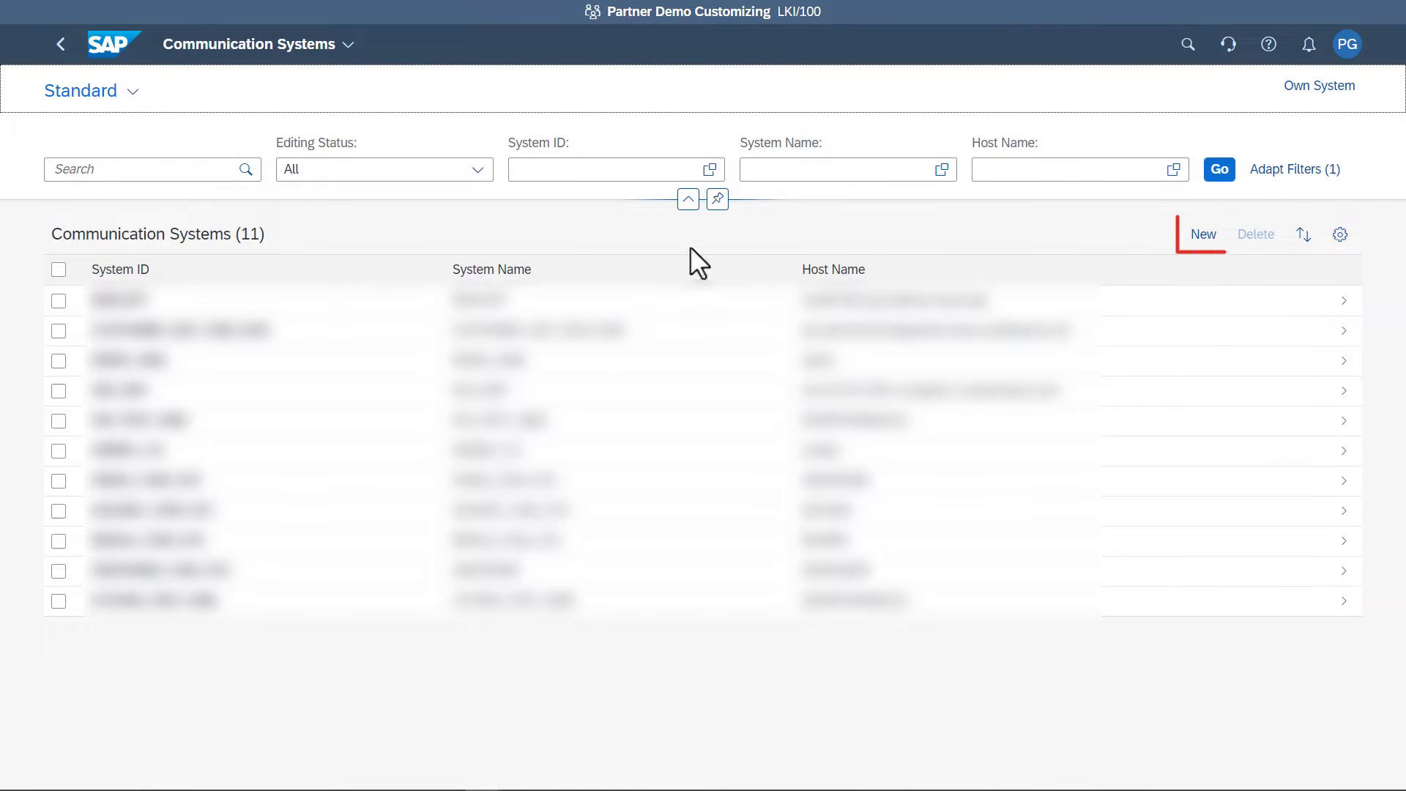
# Create communication system OTOM_SYSTEM and enter host name otomsvr
pyautogui.click(1204, 236)
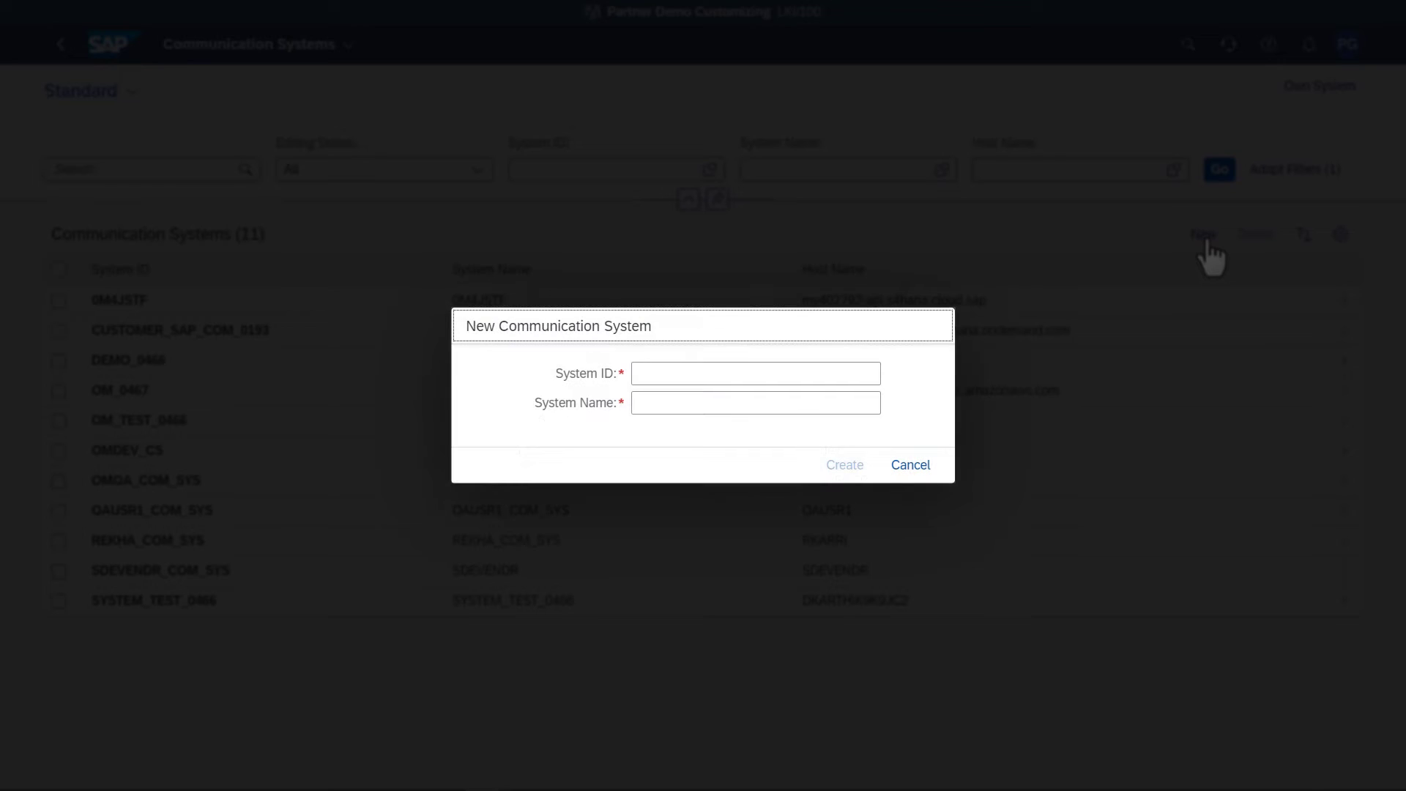
pyautogui.click(732, 373)
pyautogui.write('OTOM_SYSTEM')
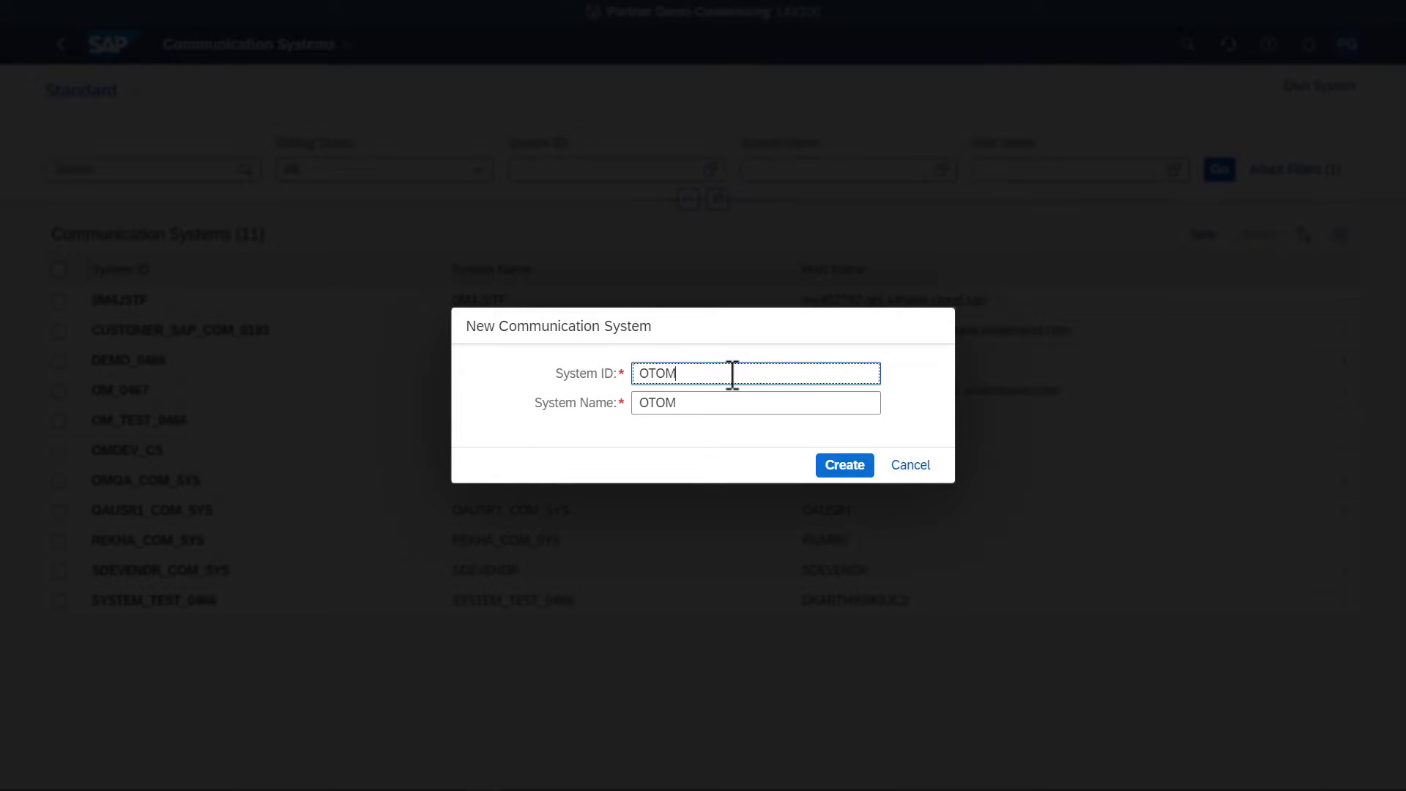
pyautogui.click(837, 465)
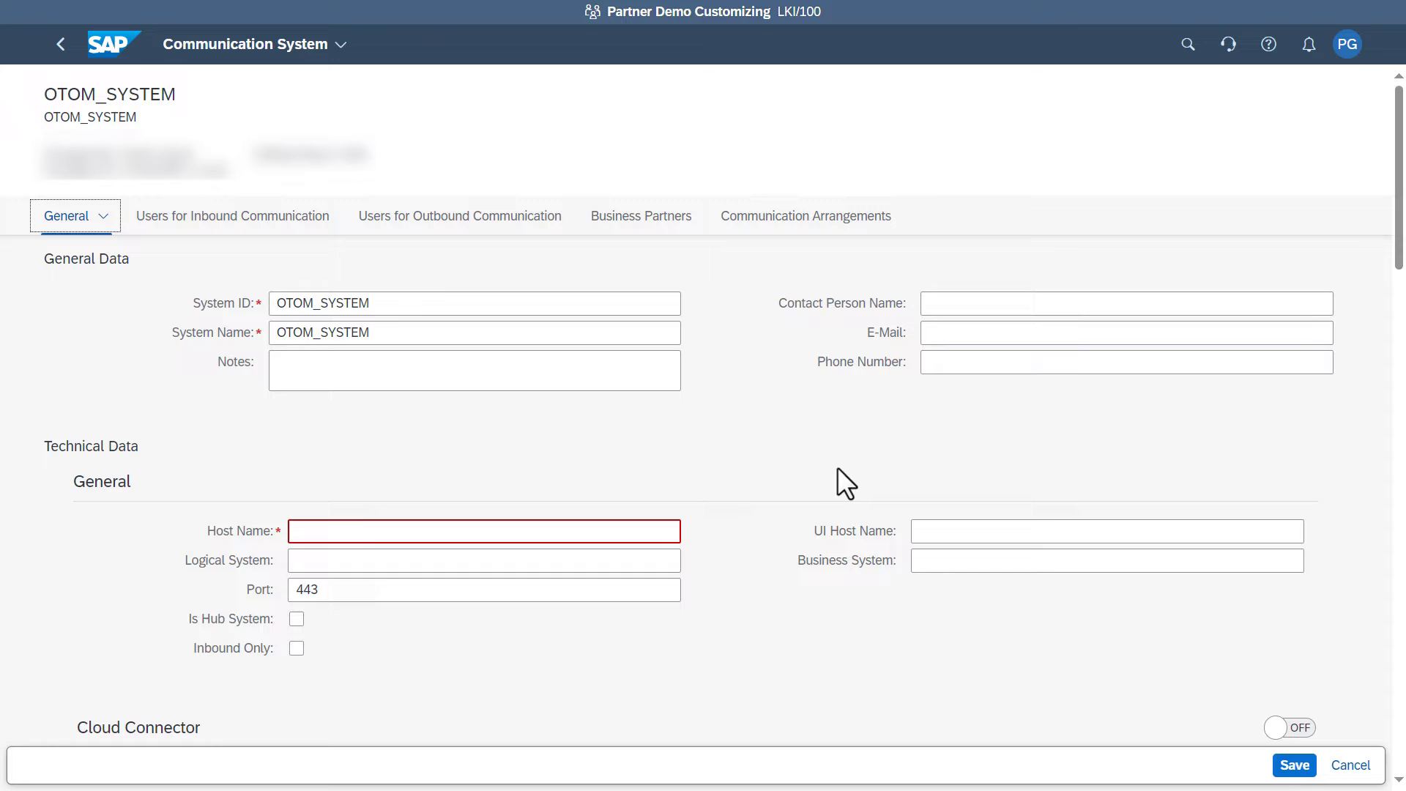
pyautogui.click(346, 531)
pyautogui.write('oto')
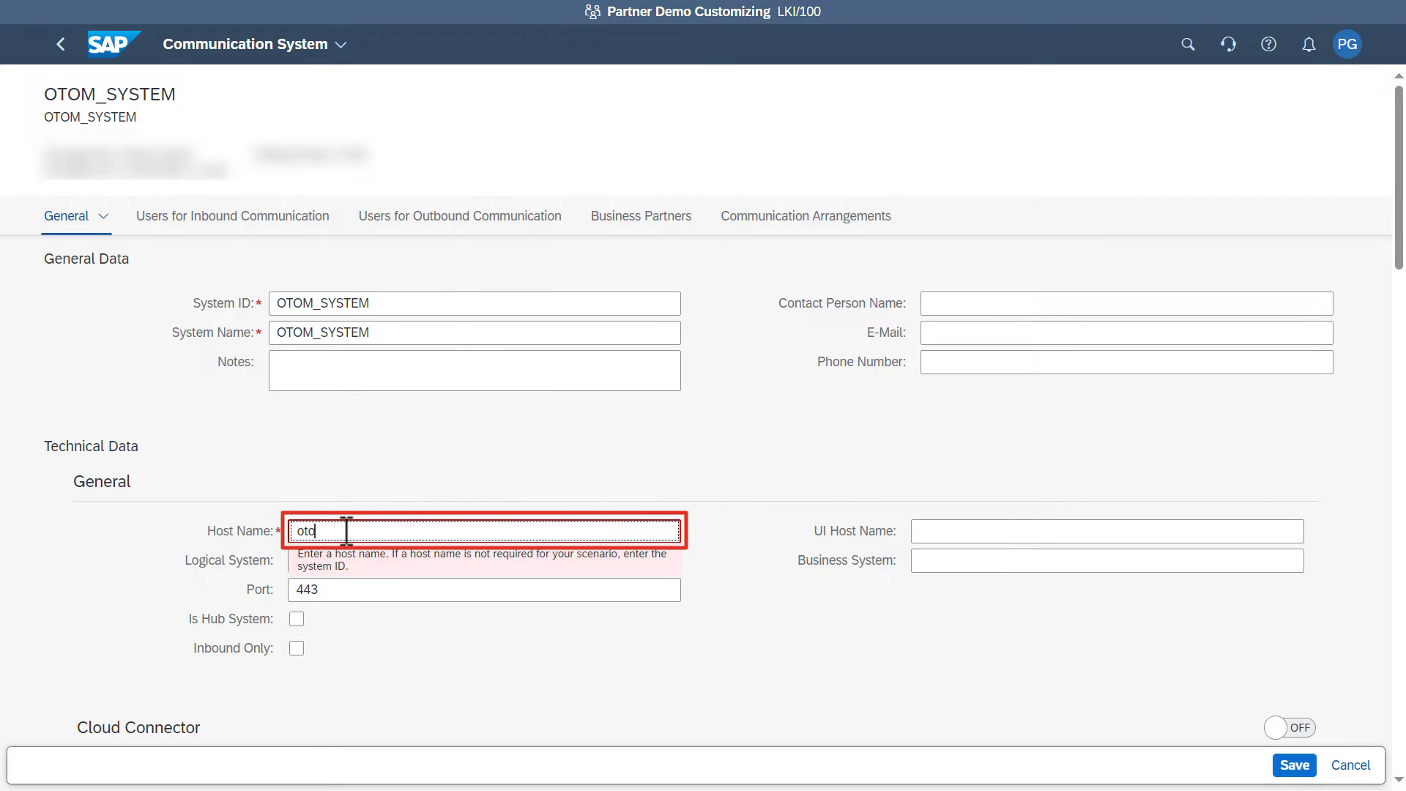
pyautogui.write('msvr')
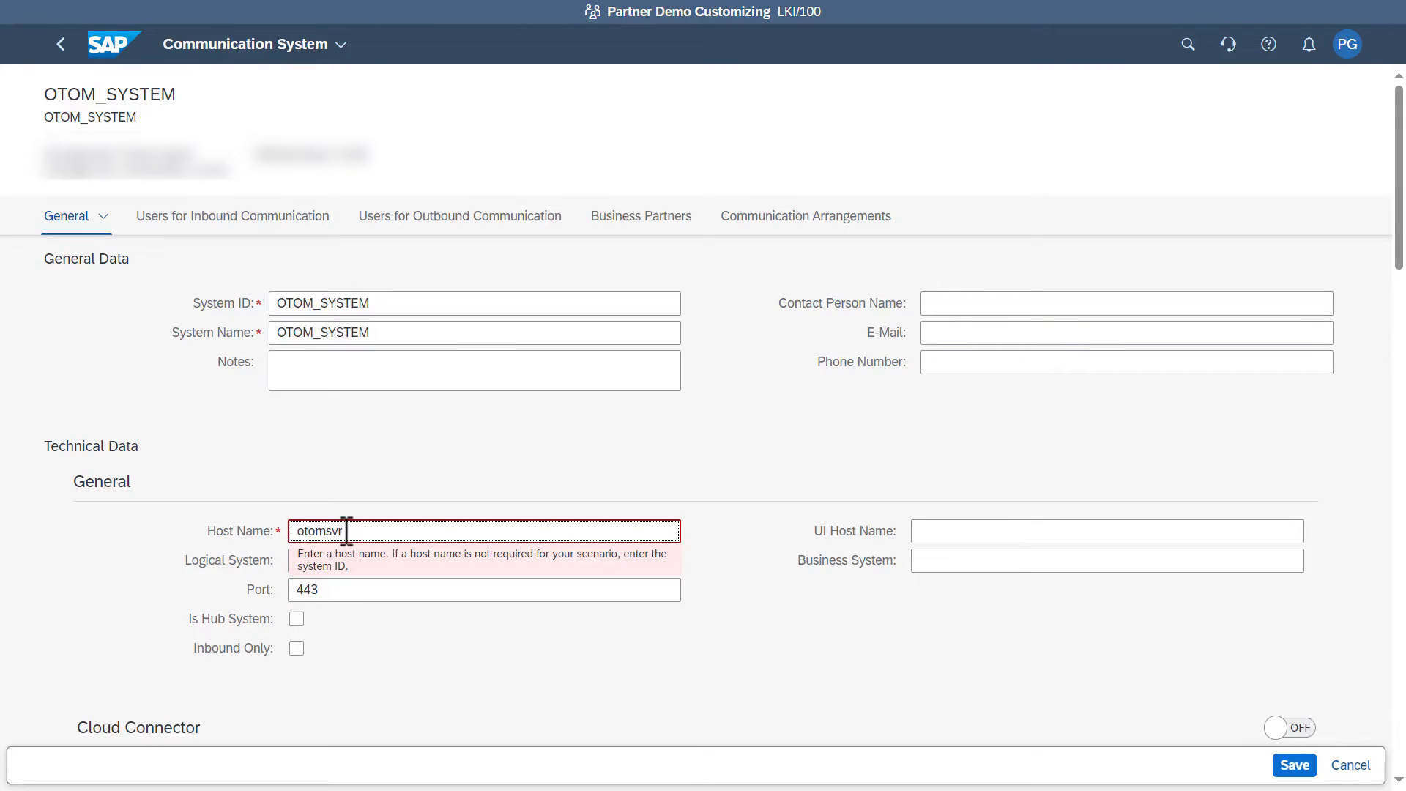
pyautogui.click(661, 452)
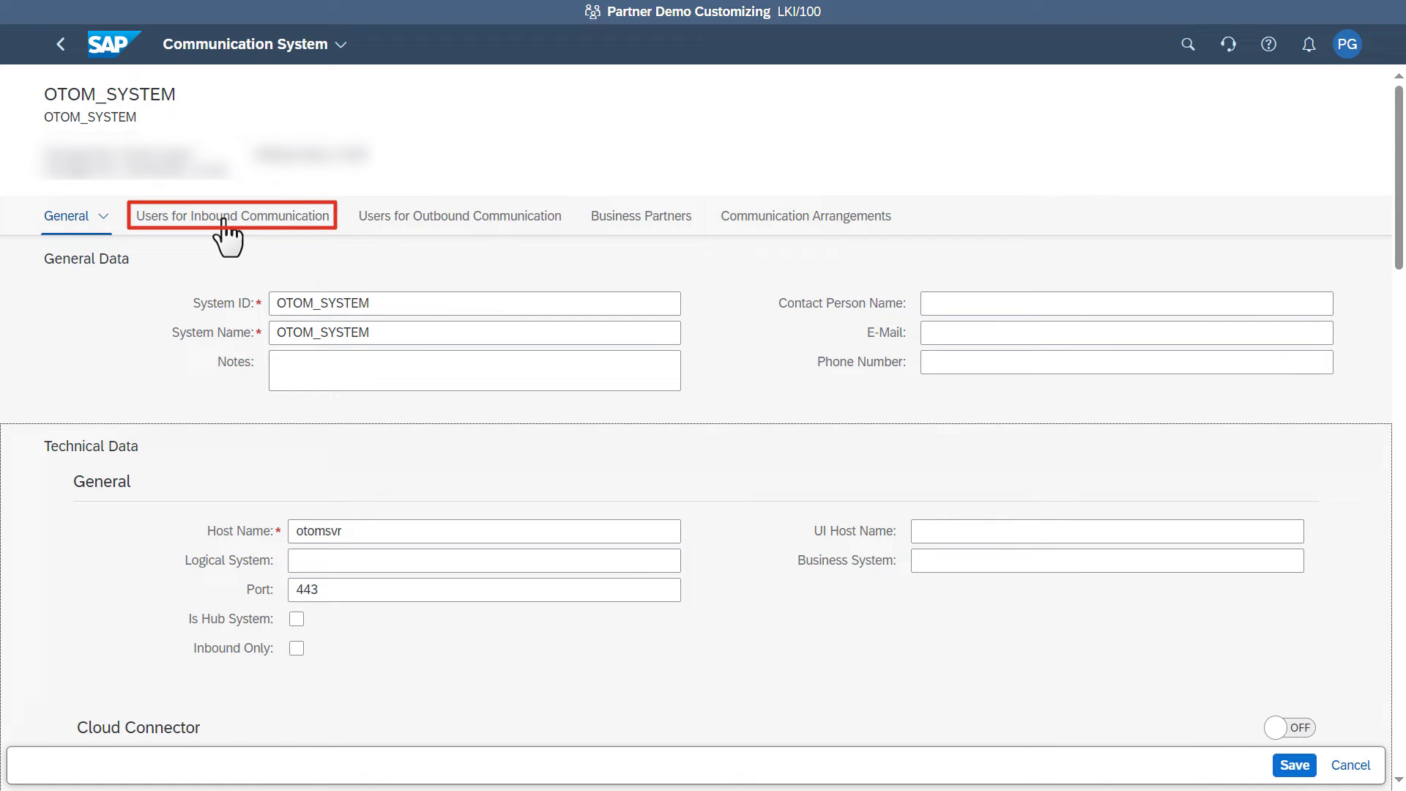
# Add OTOM_USER as inbound user with User Name and Password authentication, and save the system
pyautogui.click(224, 218)
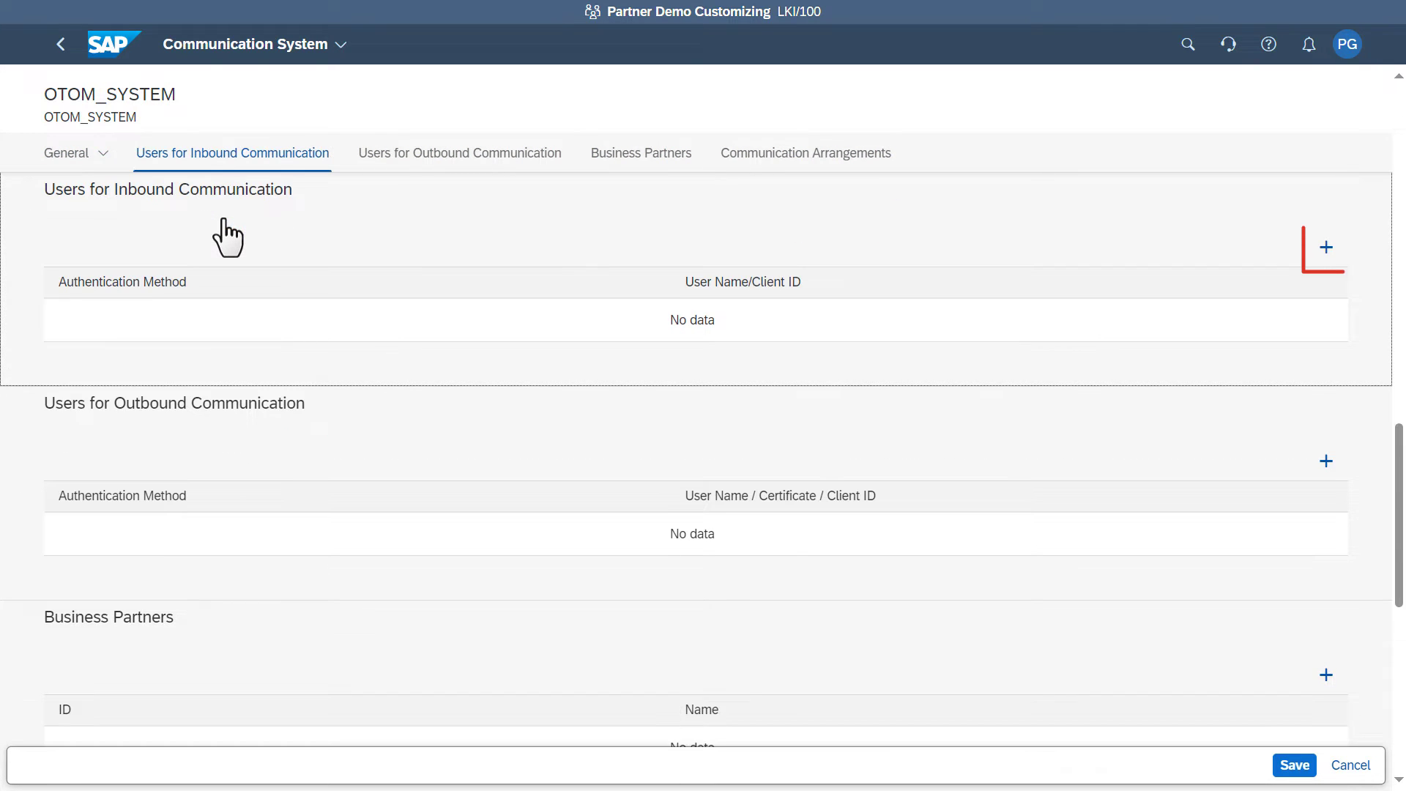
pyautogui.click(1326, 248)
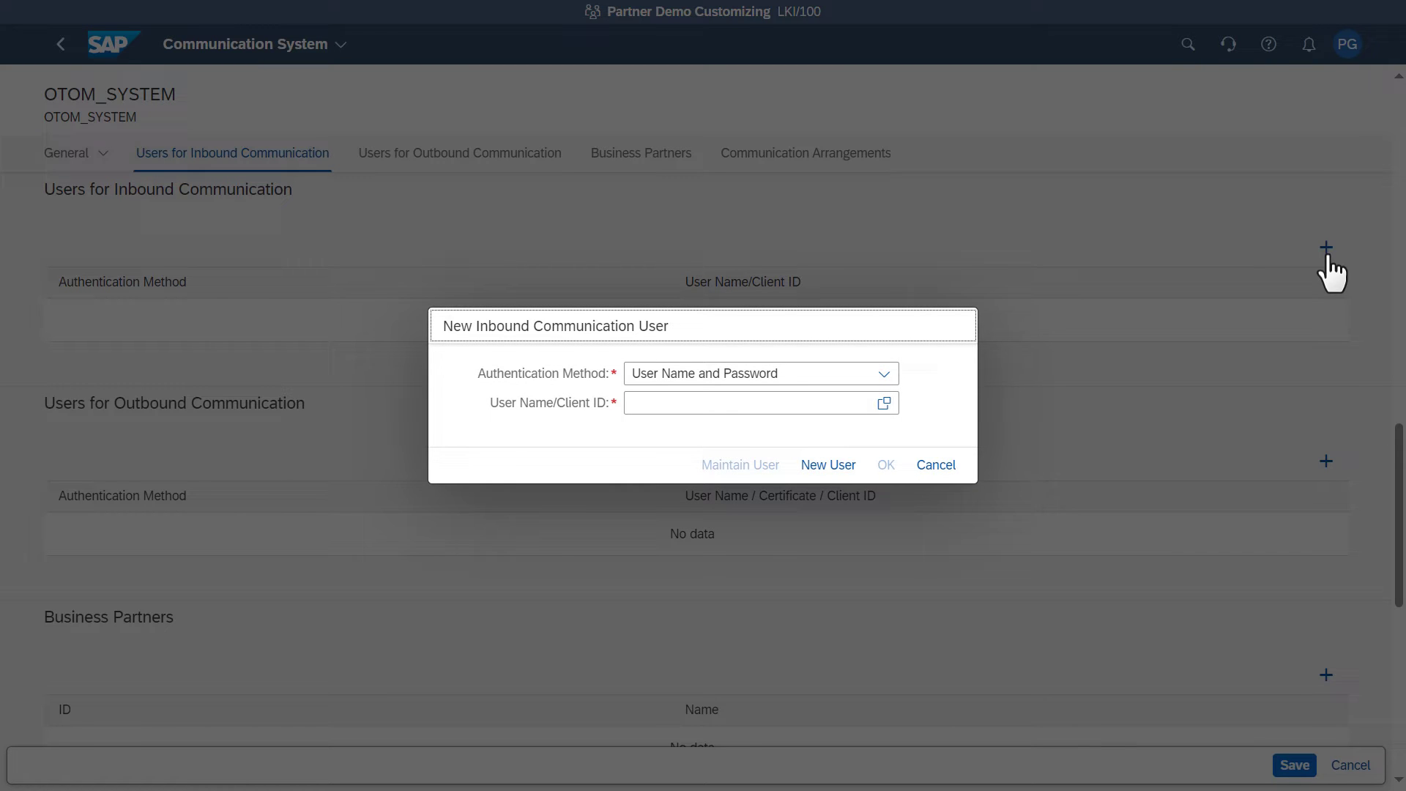
pyautogui.click(883, 403)
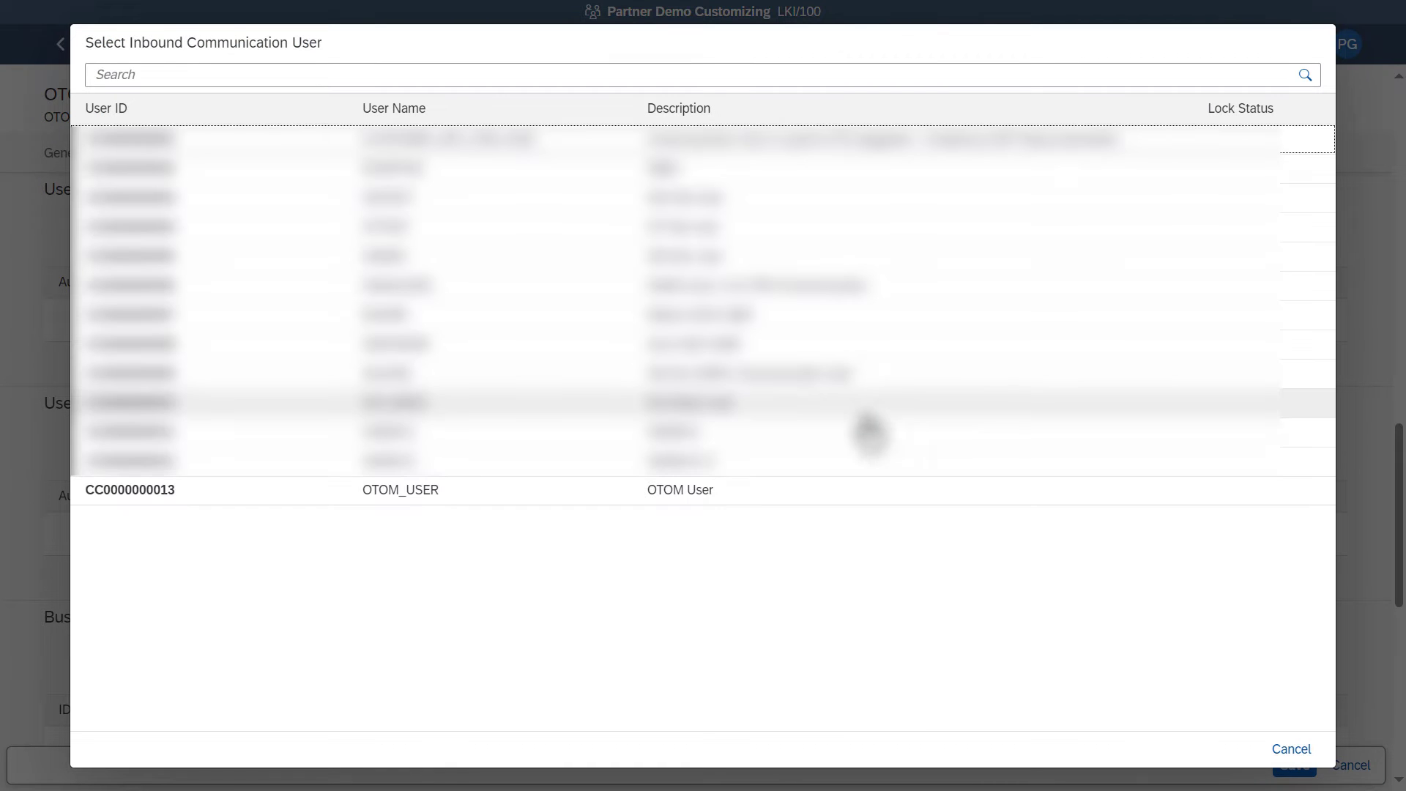
pyautogui.click(716, 498)
pyautogui.click(781, 375)
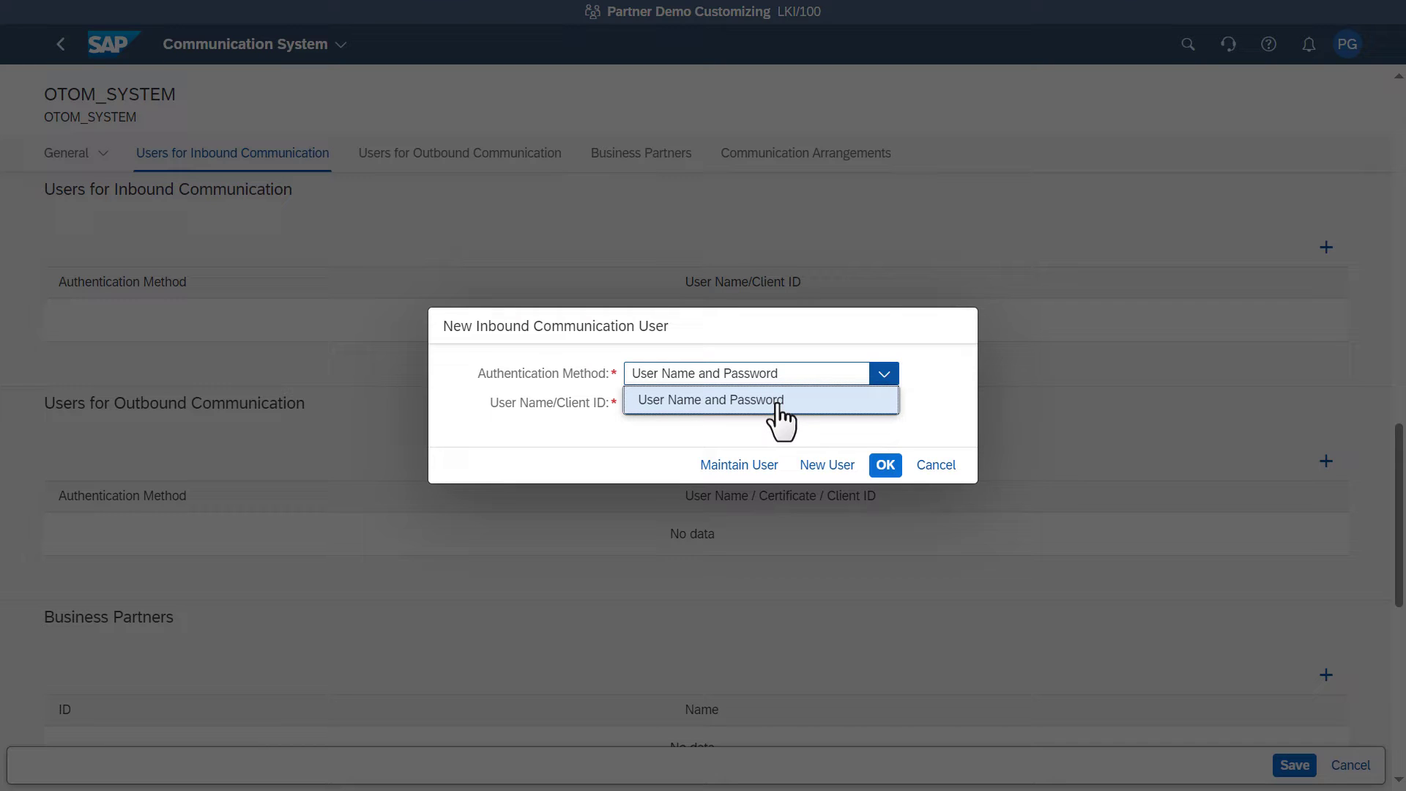
pyautogui.click(778, 407)
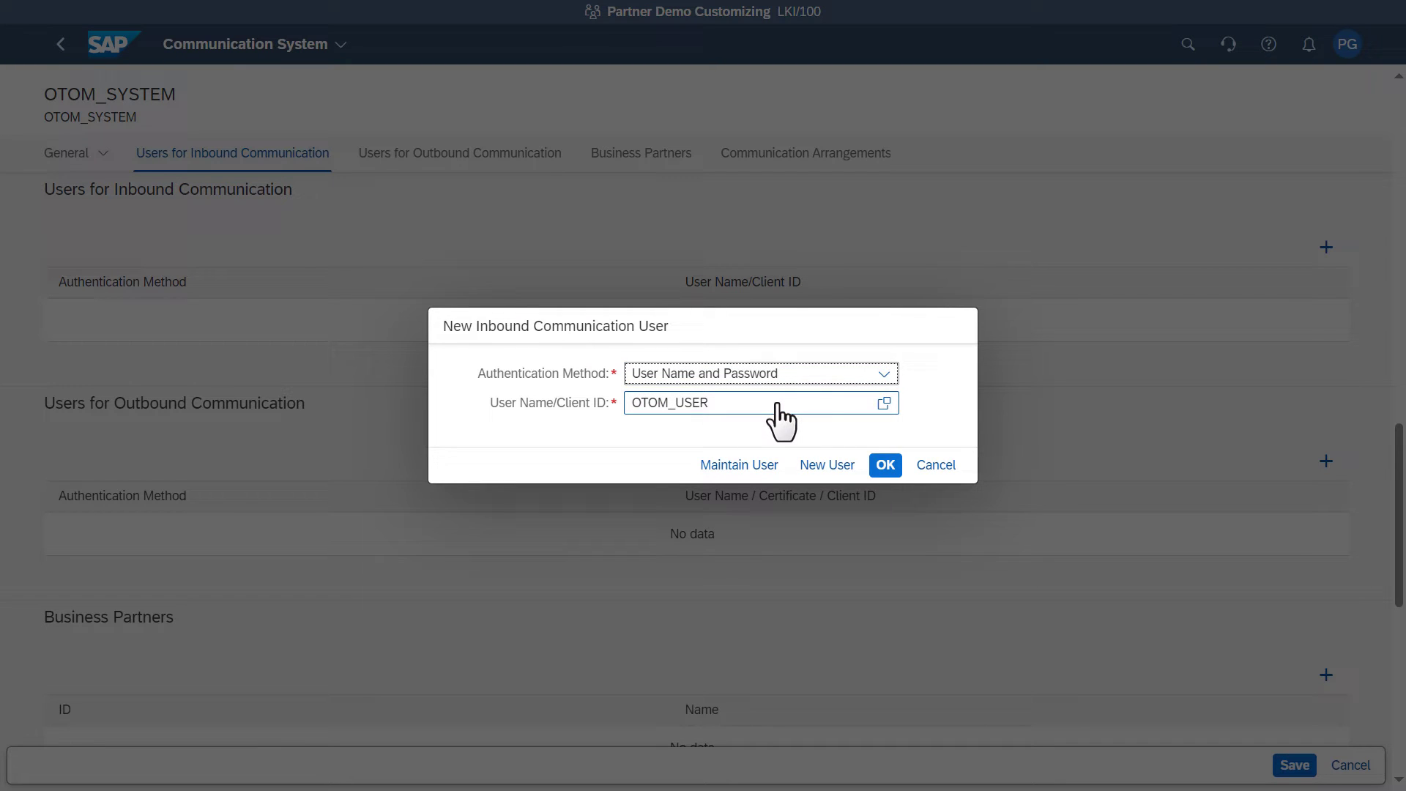
pyautogui.click(885, 465)
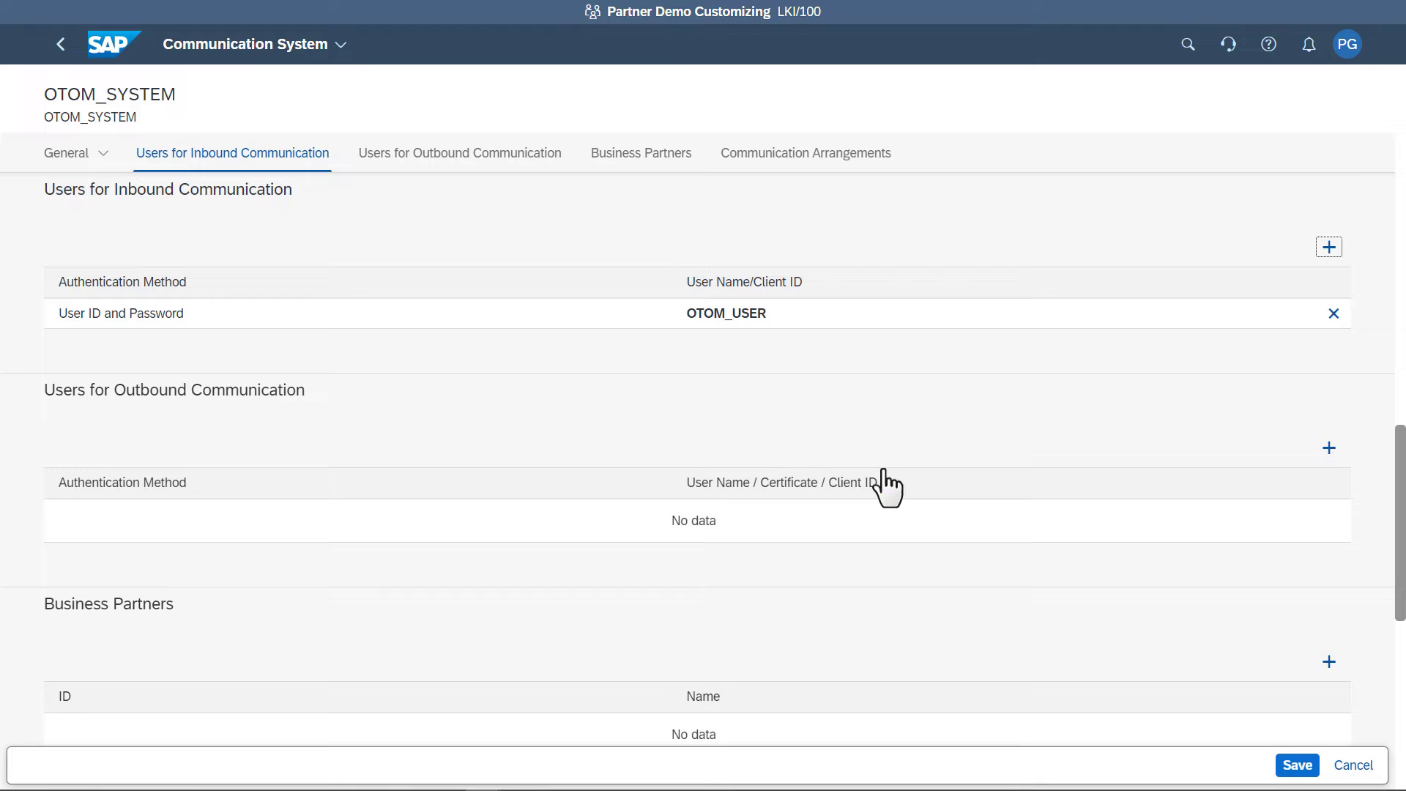
pyautogui.click(1297, 765)
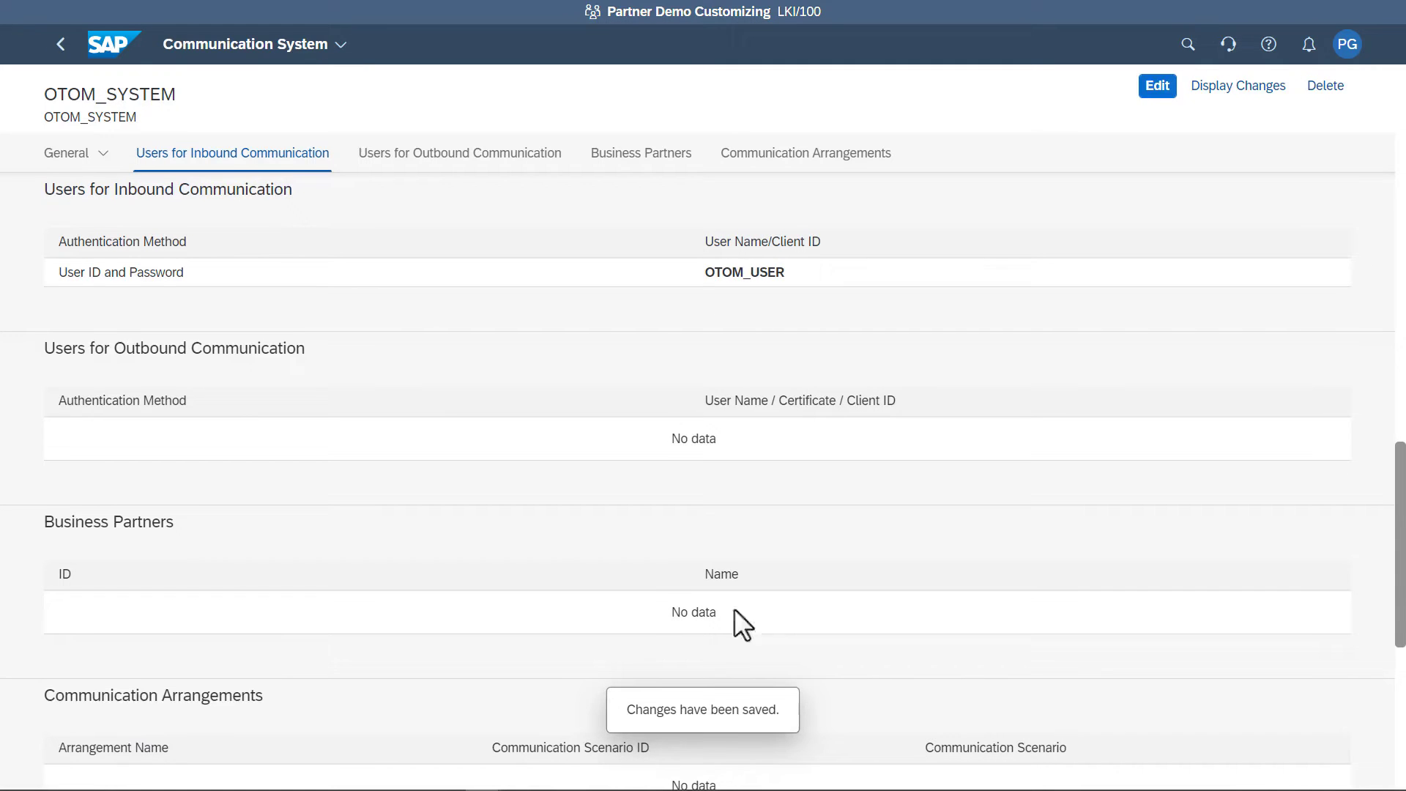
# Leave the Communication Systems app and return to the launchpad home
pyautogui.click(315, 44)
pyautogui.click(274, 117)
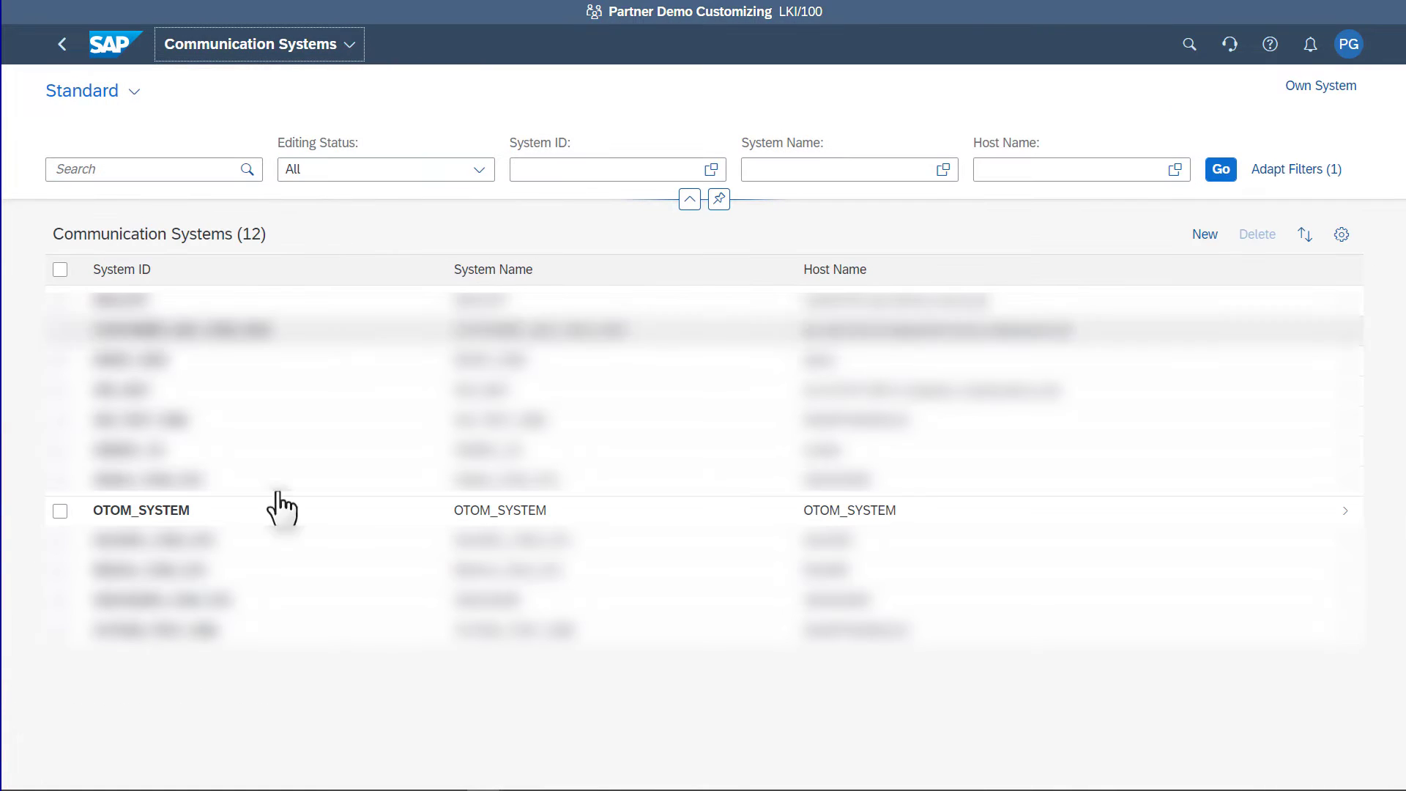
pyautogui.click(333, 45)
pyautogui.click(305, 127)
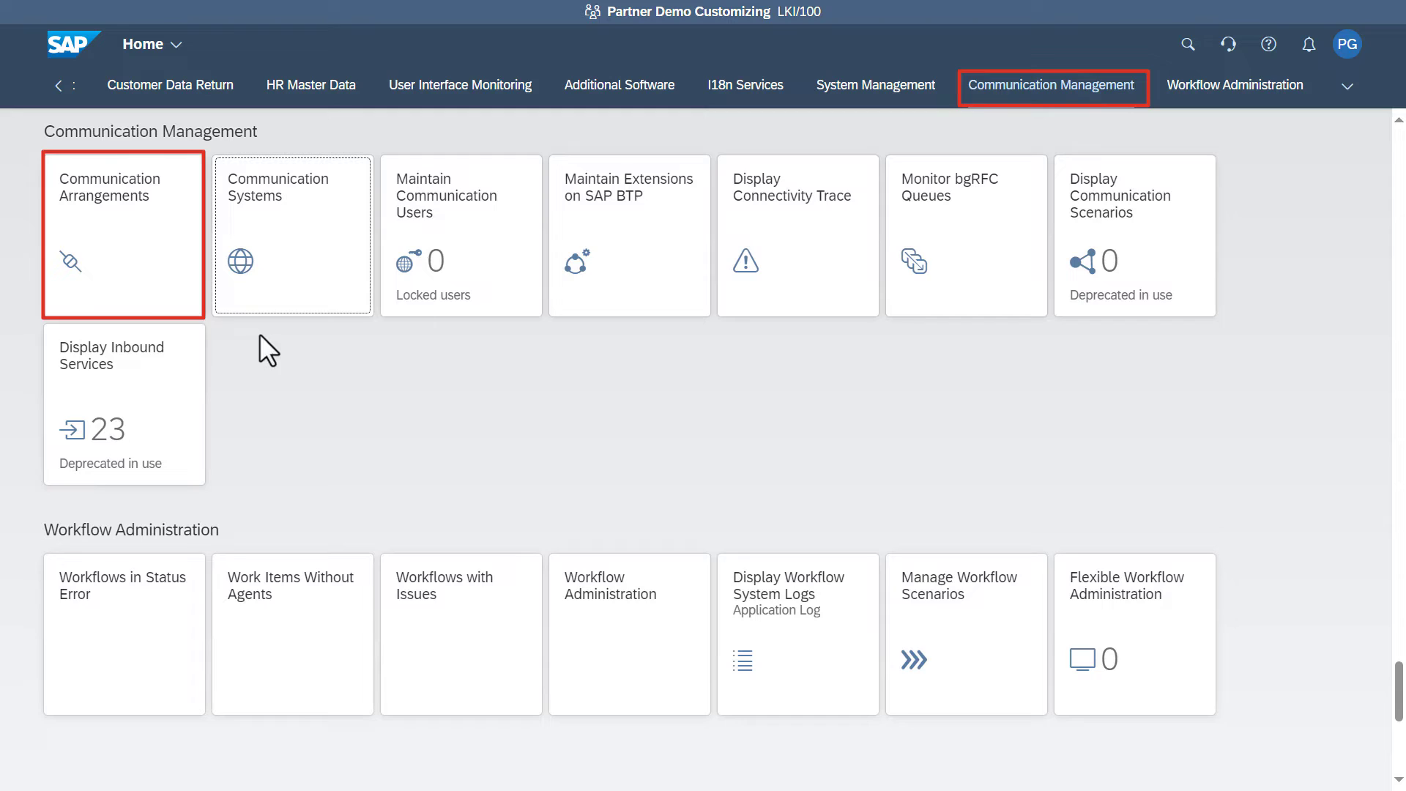
# Start a new communication arrangement for scenario SAP_COM_0466 (Printing - Pull Integration)
pyautogui.click(157, 276)
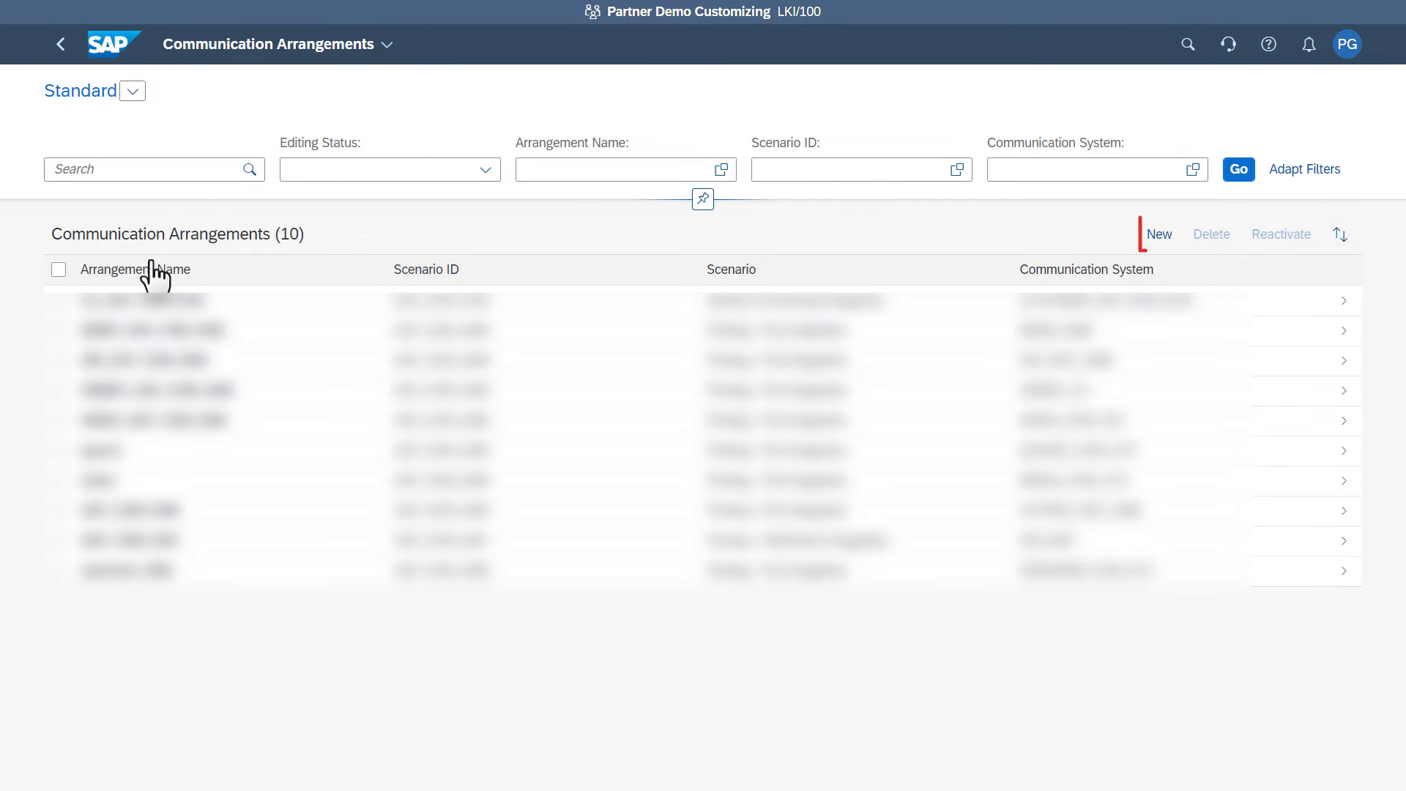
pyautogui.click(1157, 236)
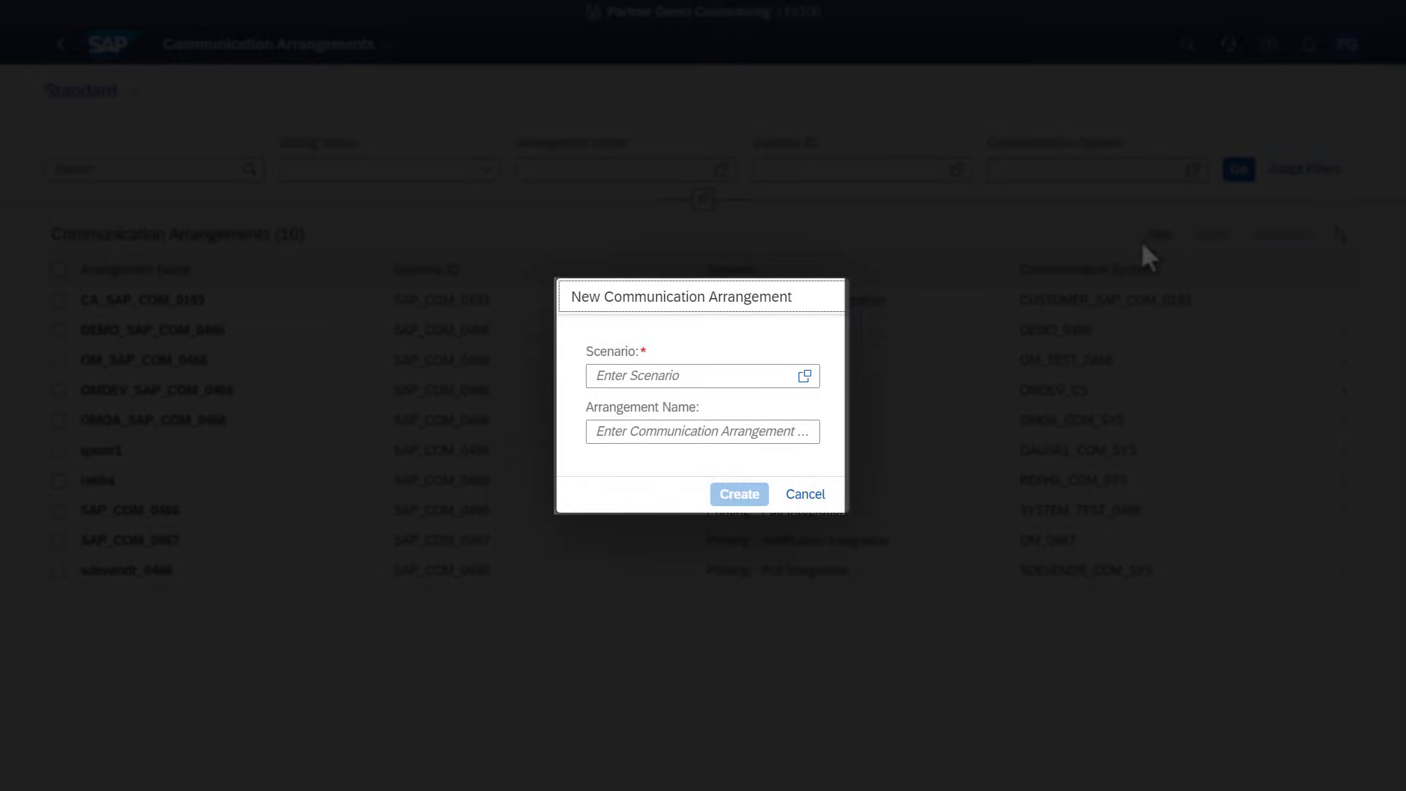
pyautogui.click(747, 376)
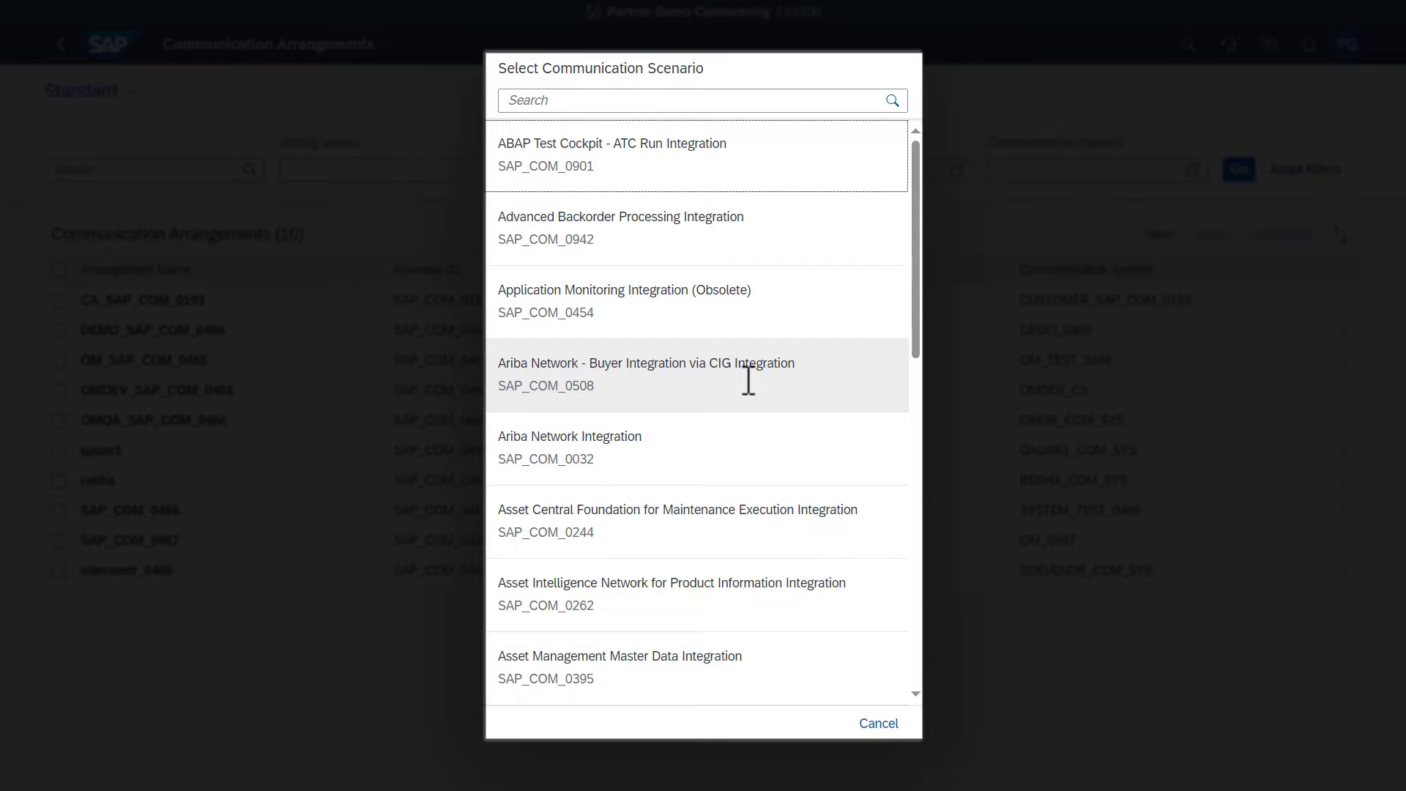
pyautogui.click(516, 99)
pyautogui.write('SAP_CO')
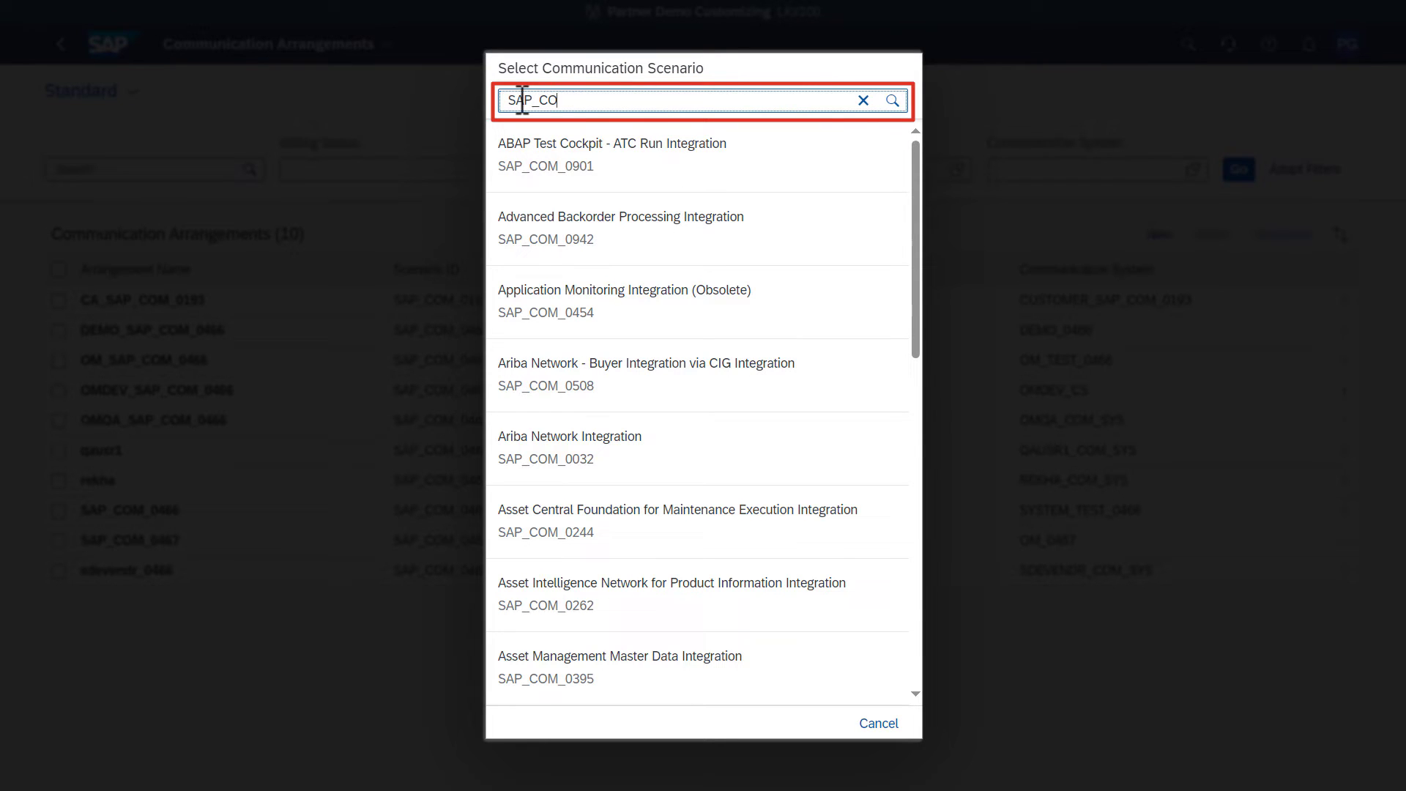
pyautogui.write('M_0466')
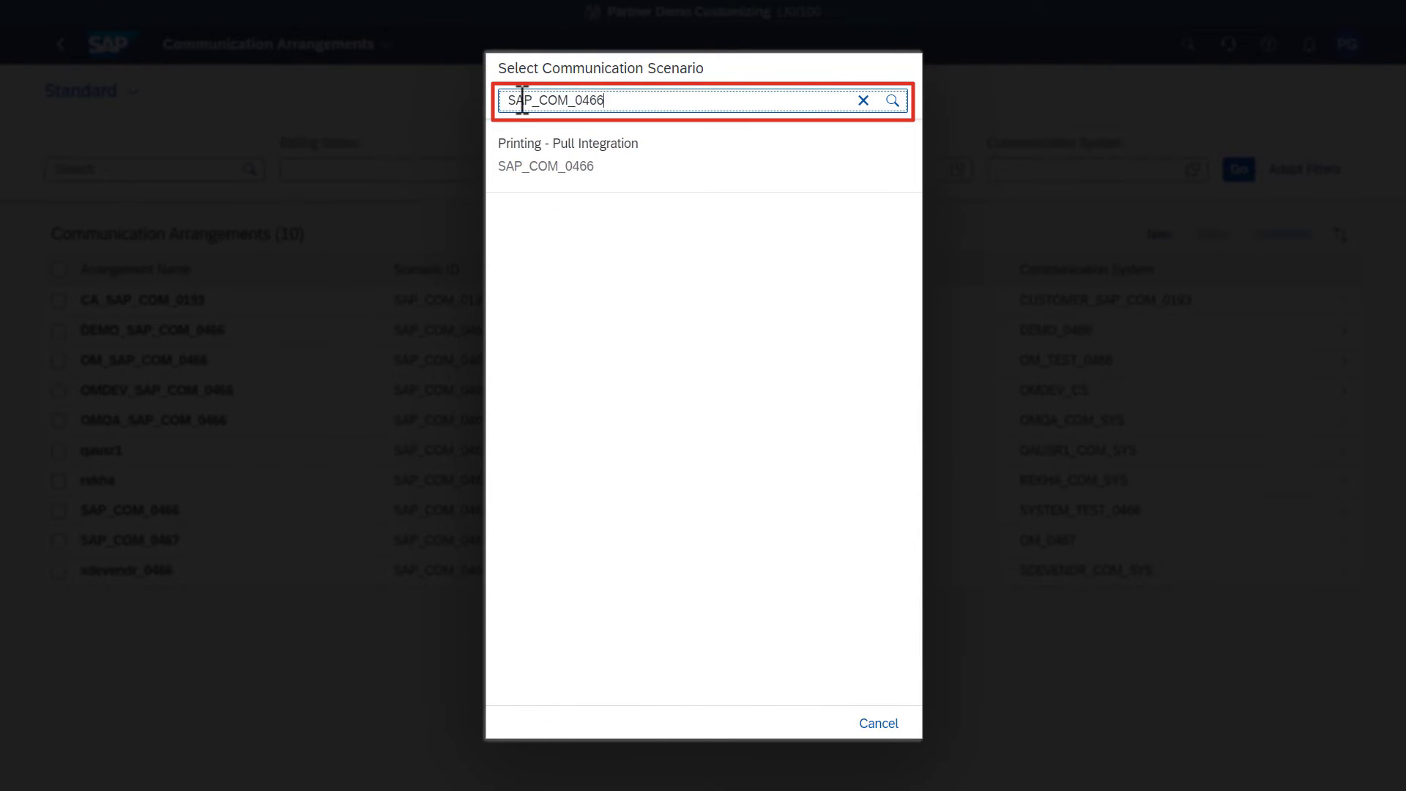
pyautogui.click(529, 170)
# Name the arrangement OTOM_SAP_Print, assign system OTOM_SYSTEM, and save it
pyautogui.moveTo(694, 432); pyautogui.dragTo(573, 421)
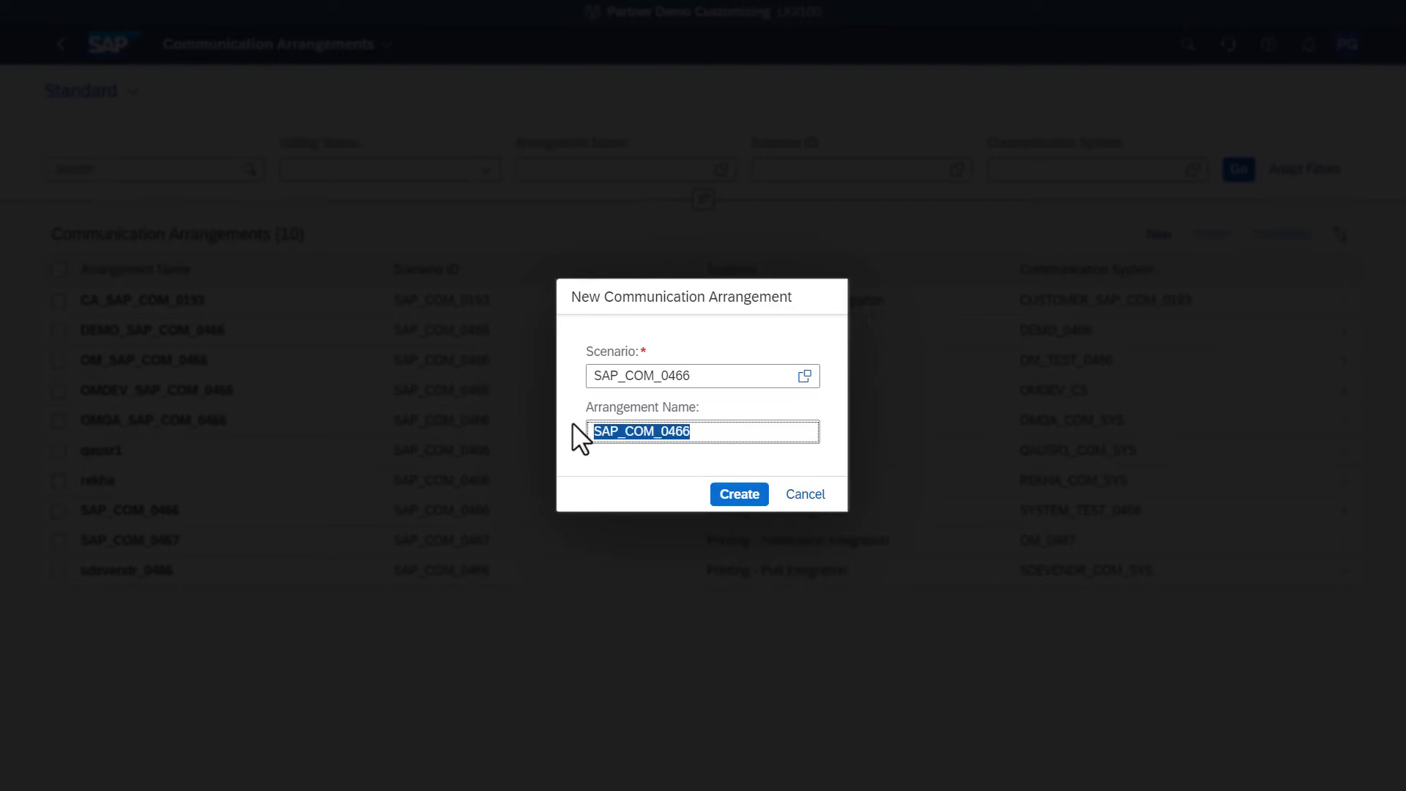
pyautogui.write('OTOM_SAP_Print')
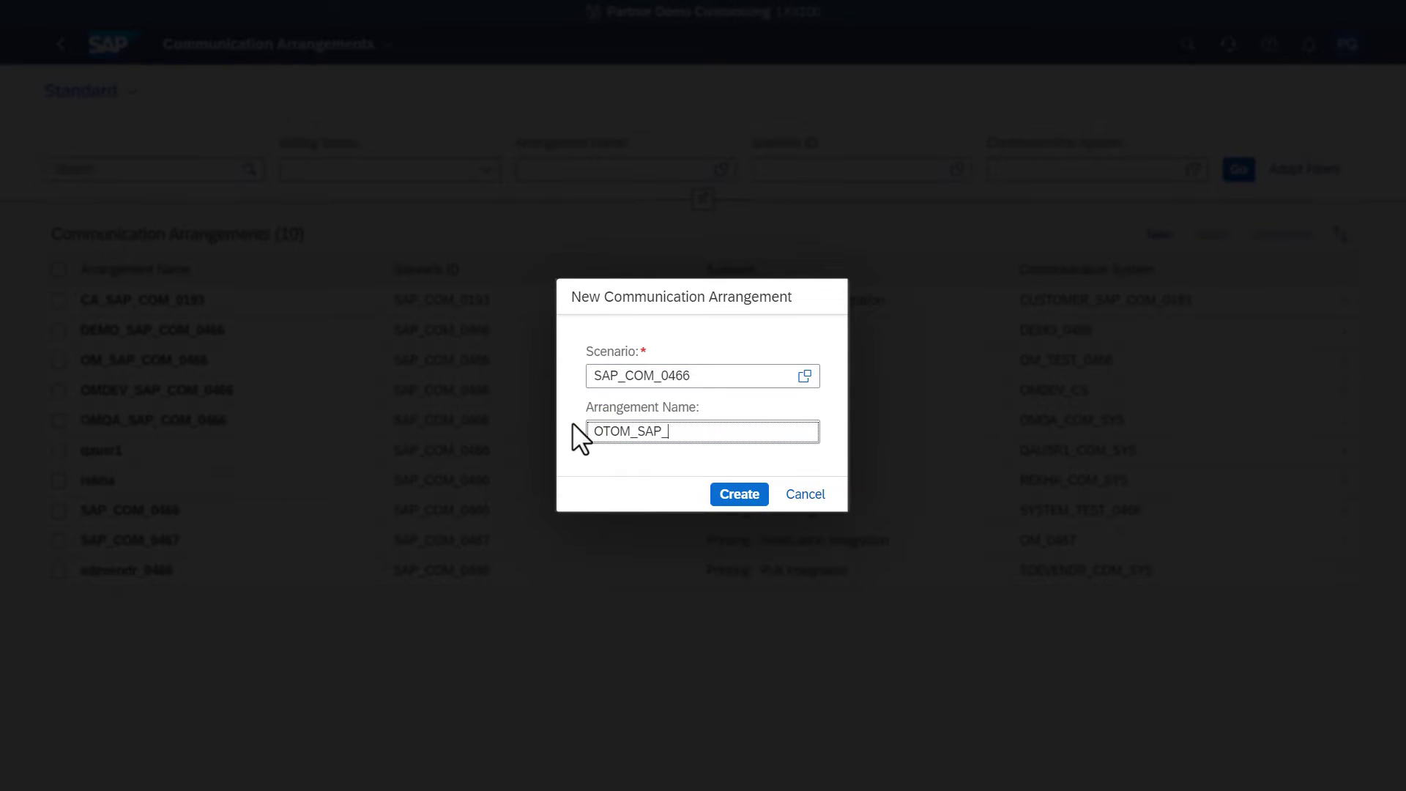
pyautogui.click(727, 495)
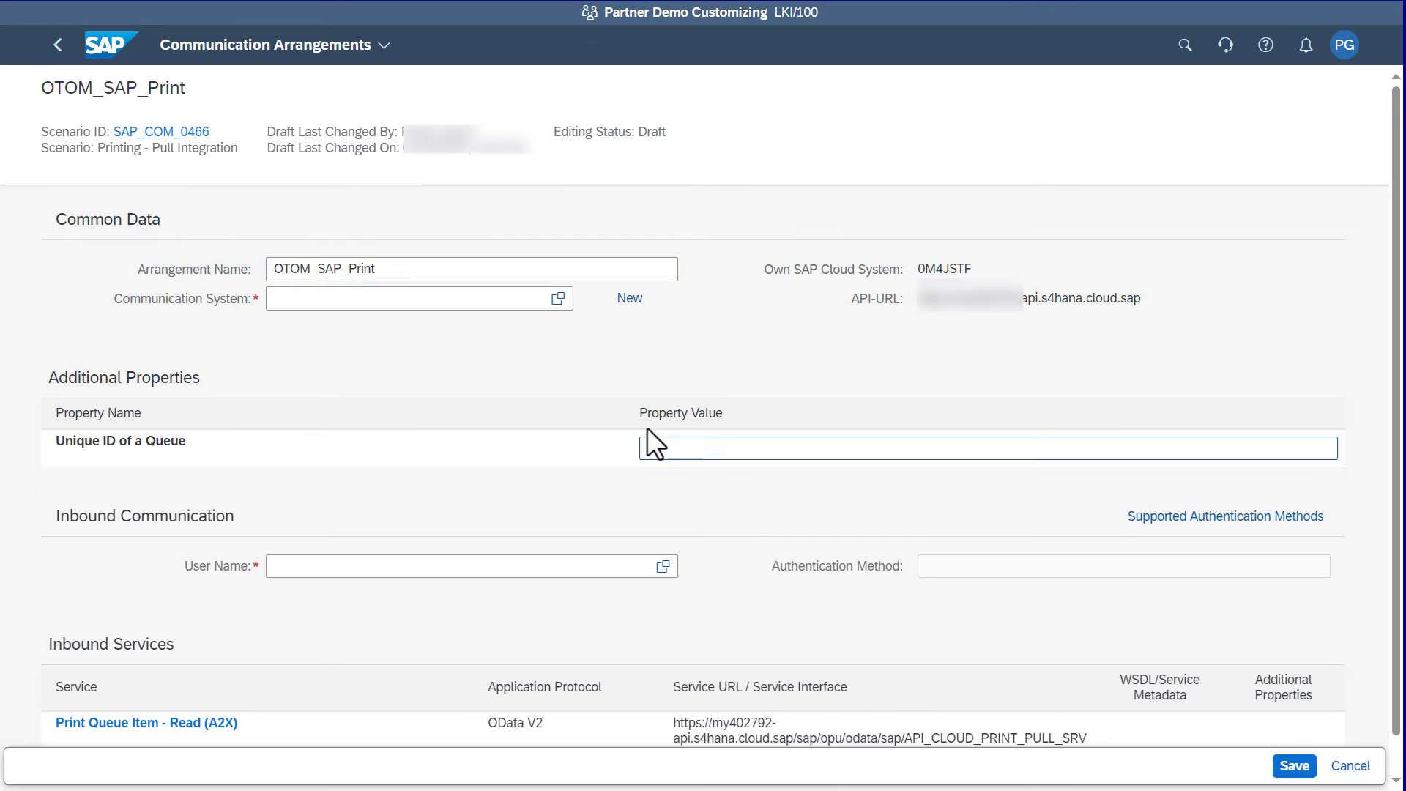
pyautogui.click(558, 298)
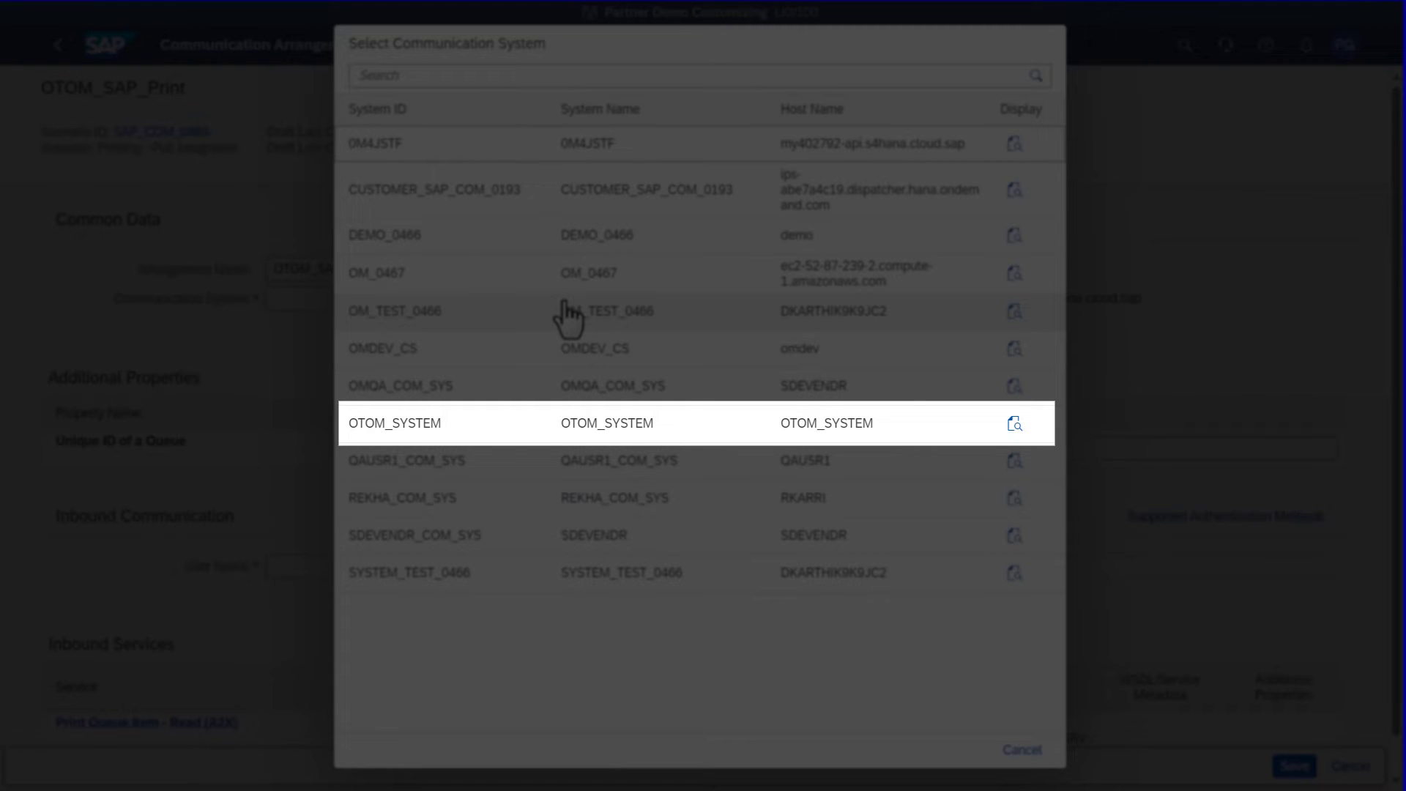
pyautogui.click(490, 425)
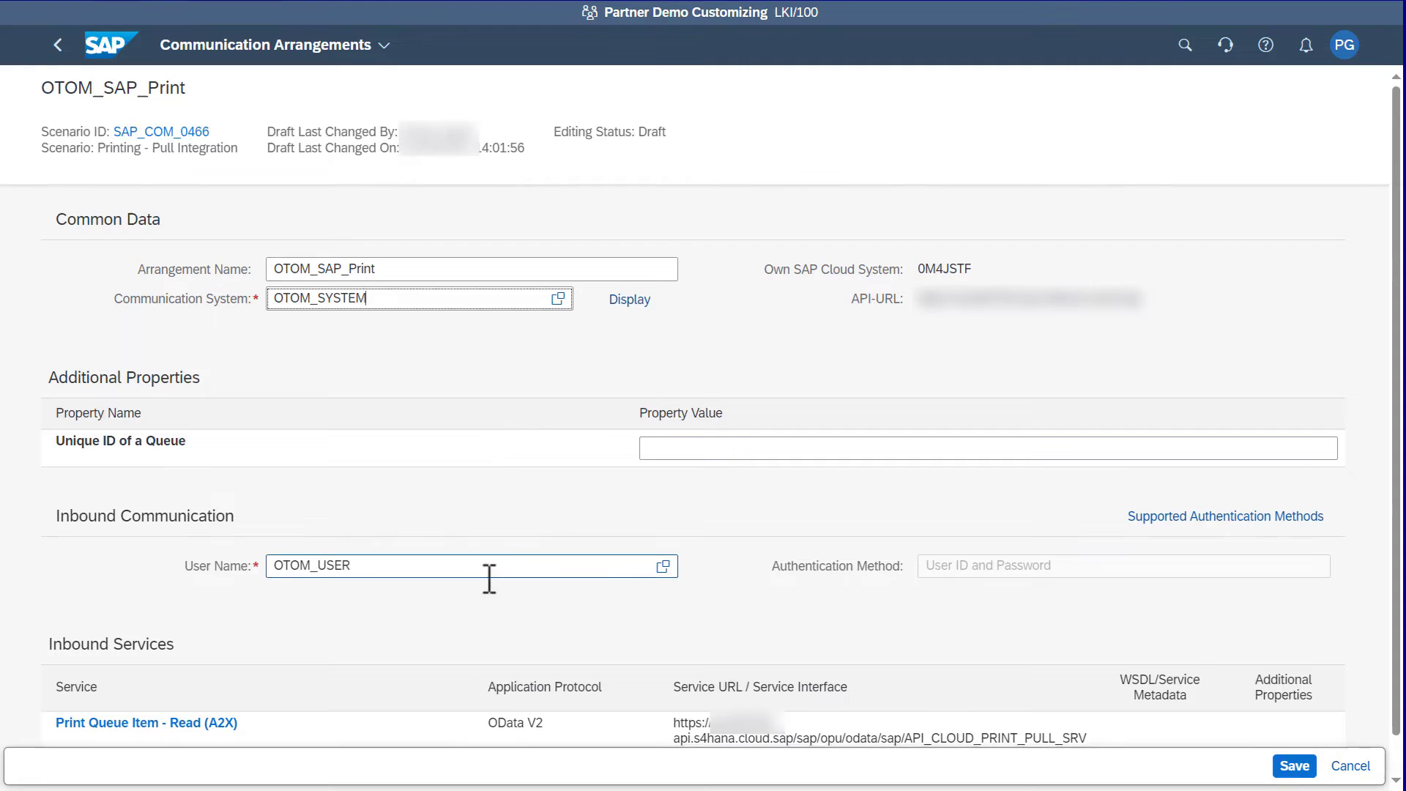
pyautogui.click(1297, 765)
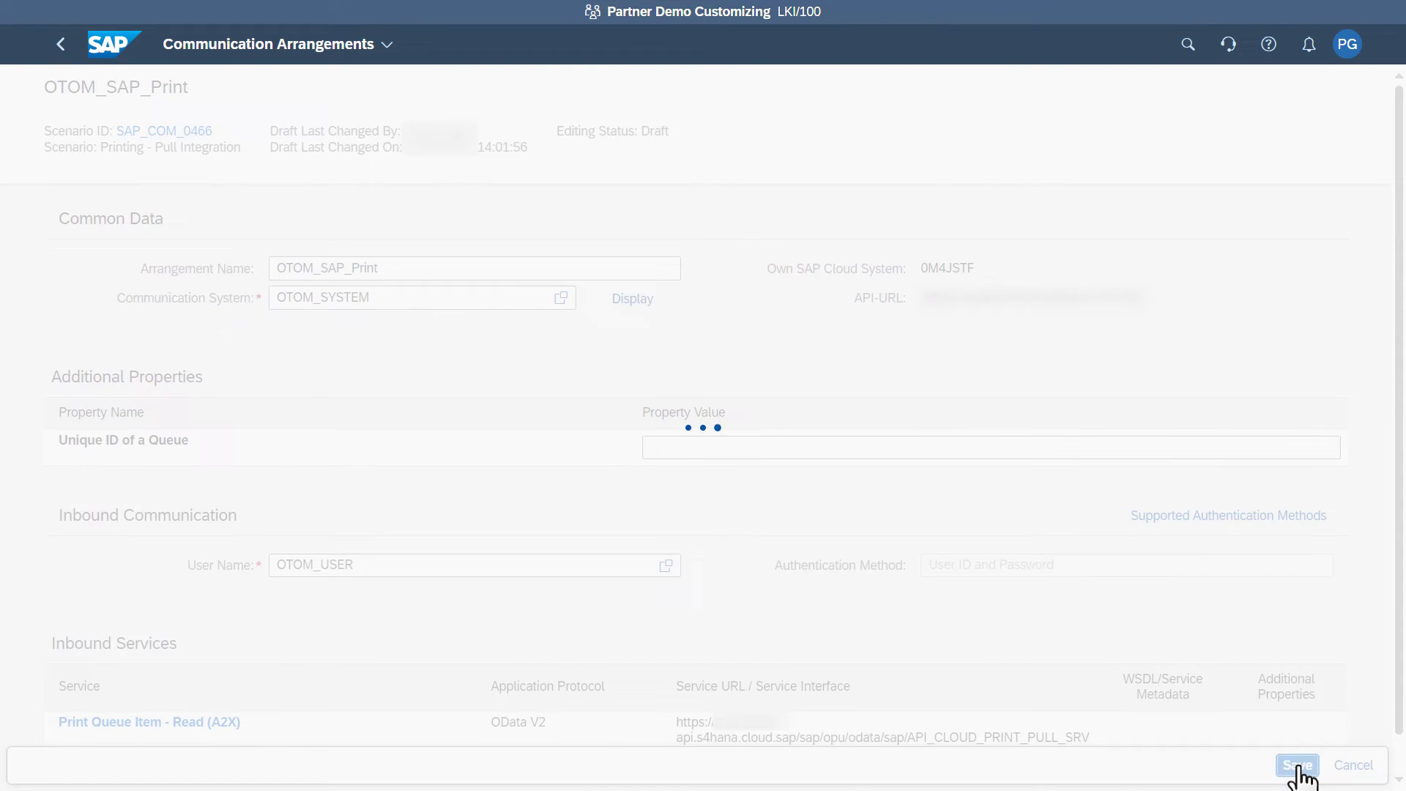
pyautogui.click(62, 45)
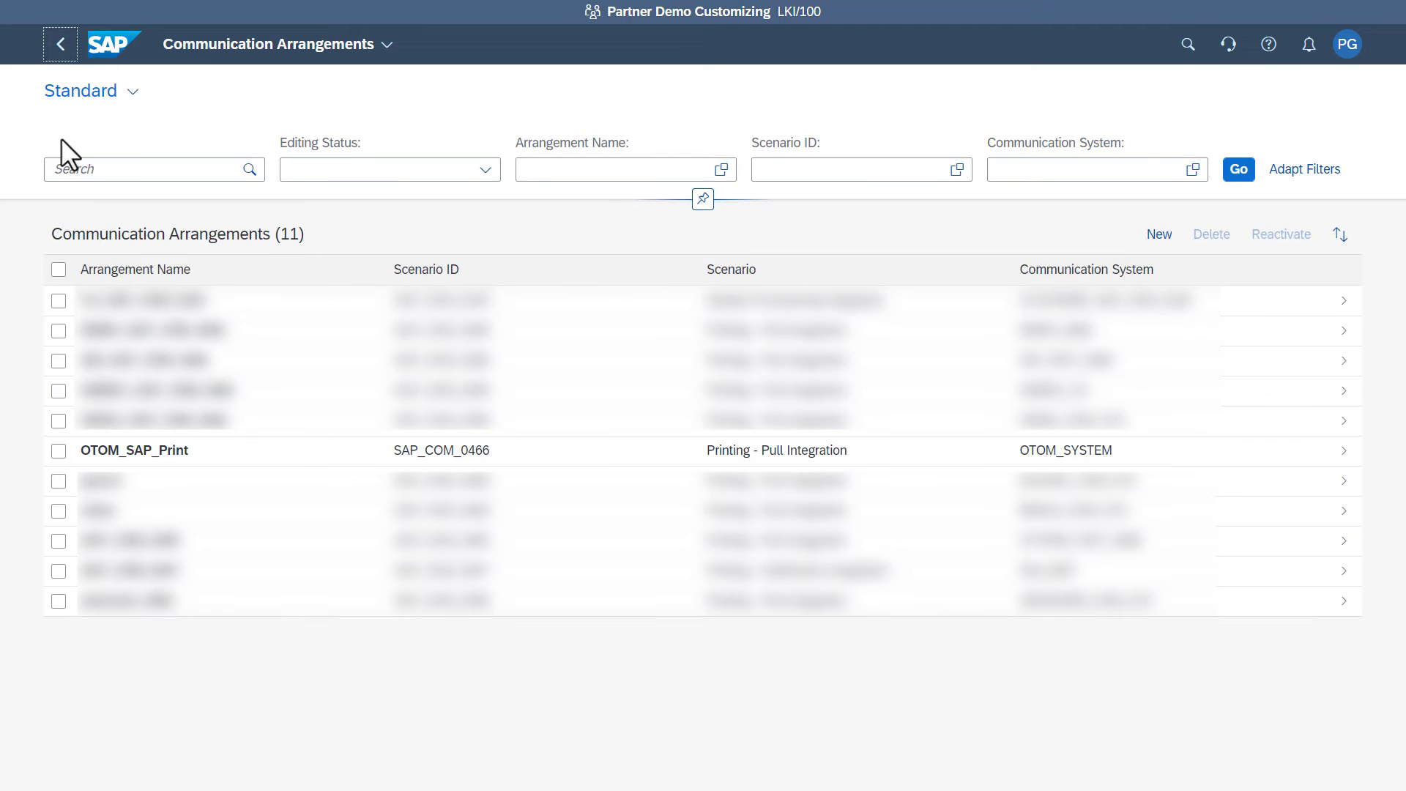
# Open the Maintain Print Queues app from the Output Management launchpad group
pyautogui.click(73, 49)
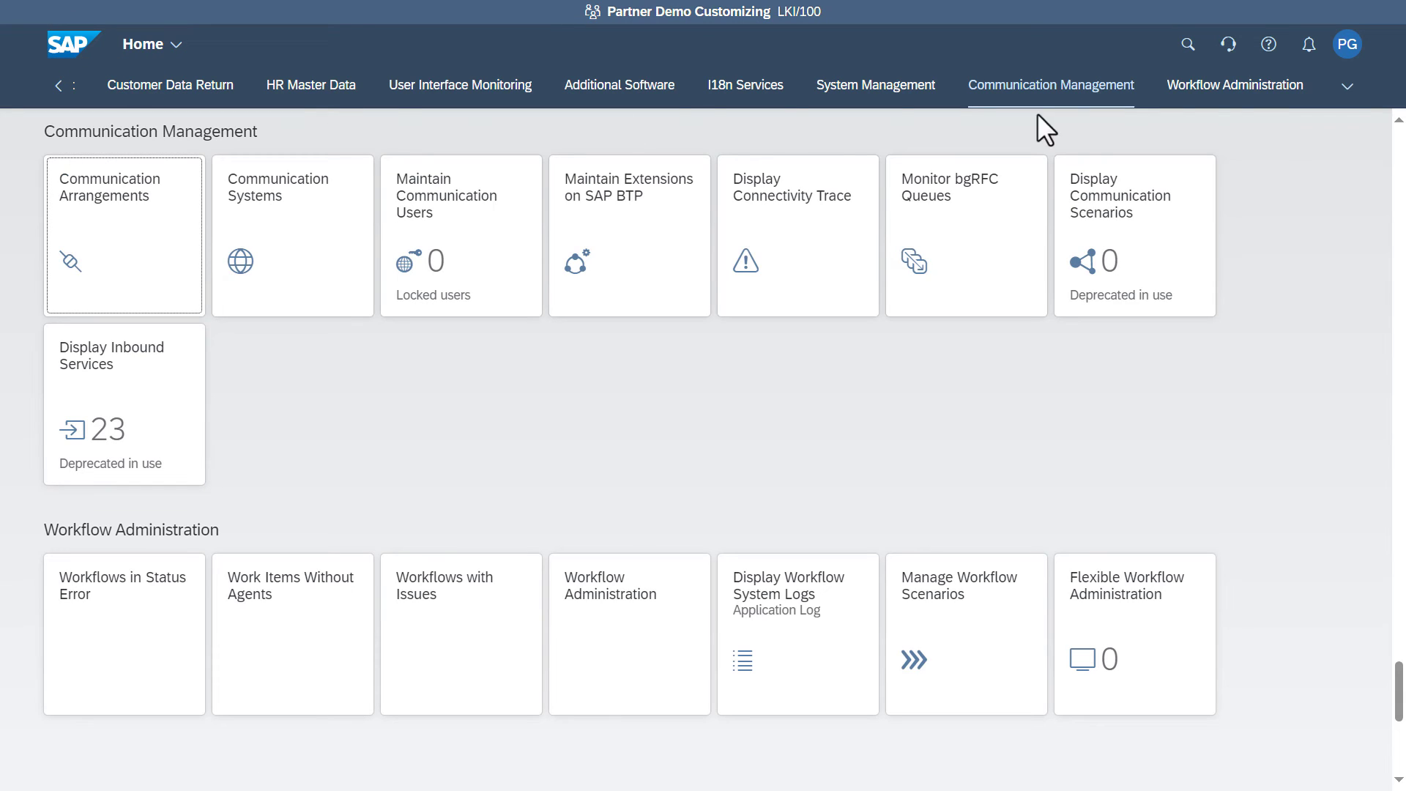
pyautogui.click(1346, 88)
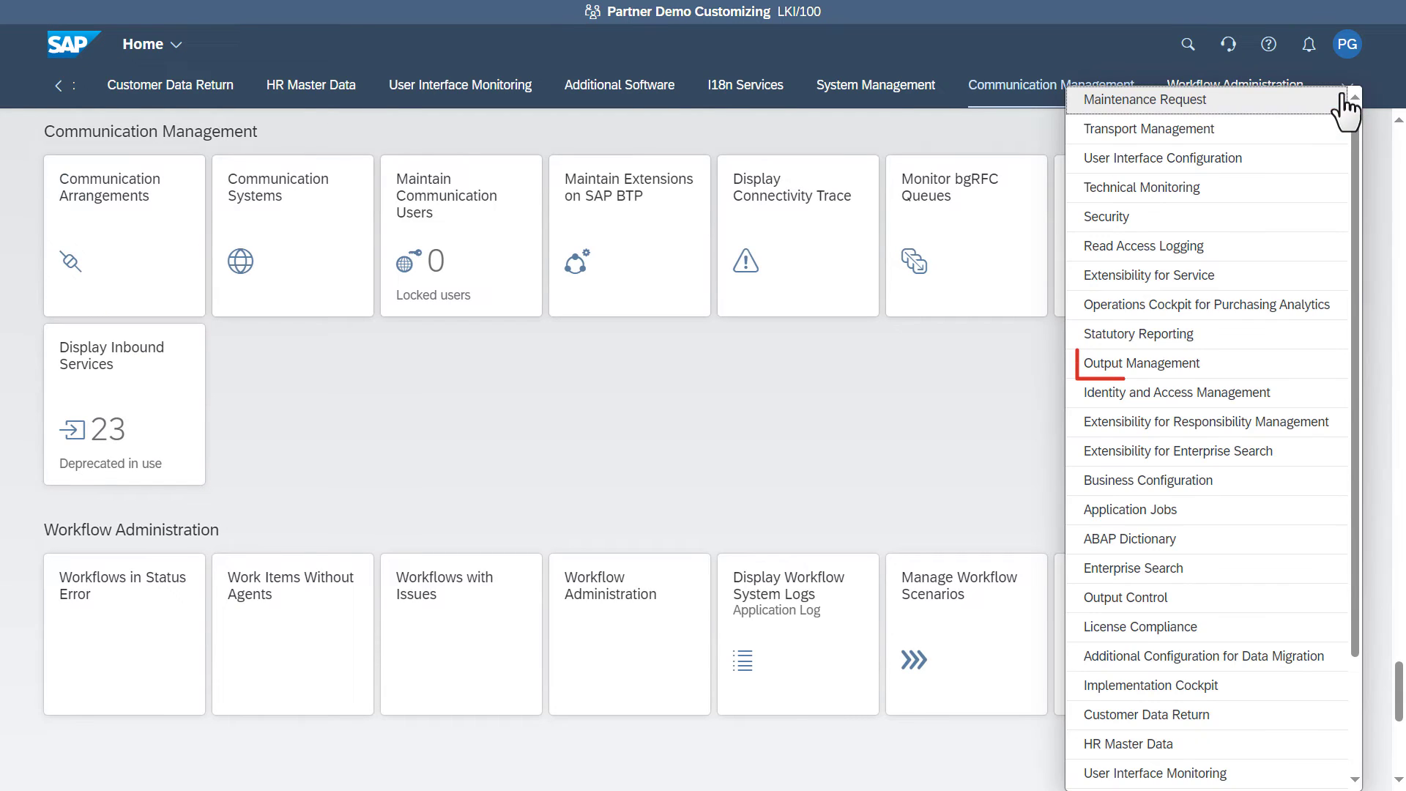
pyautogui.click(1288, 366)
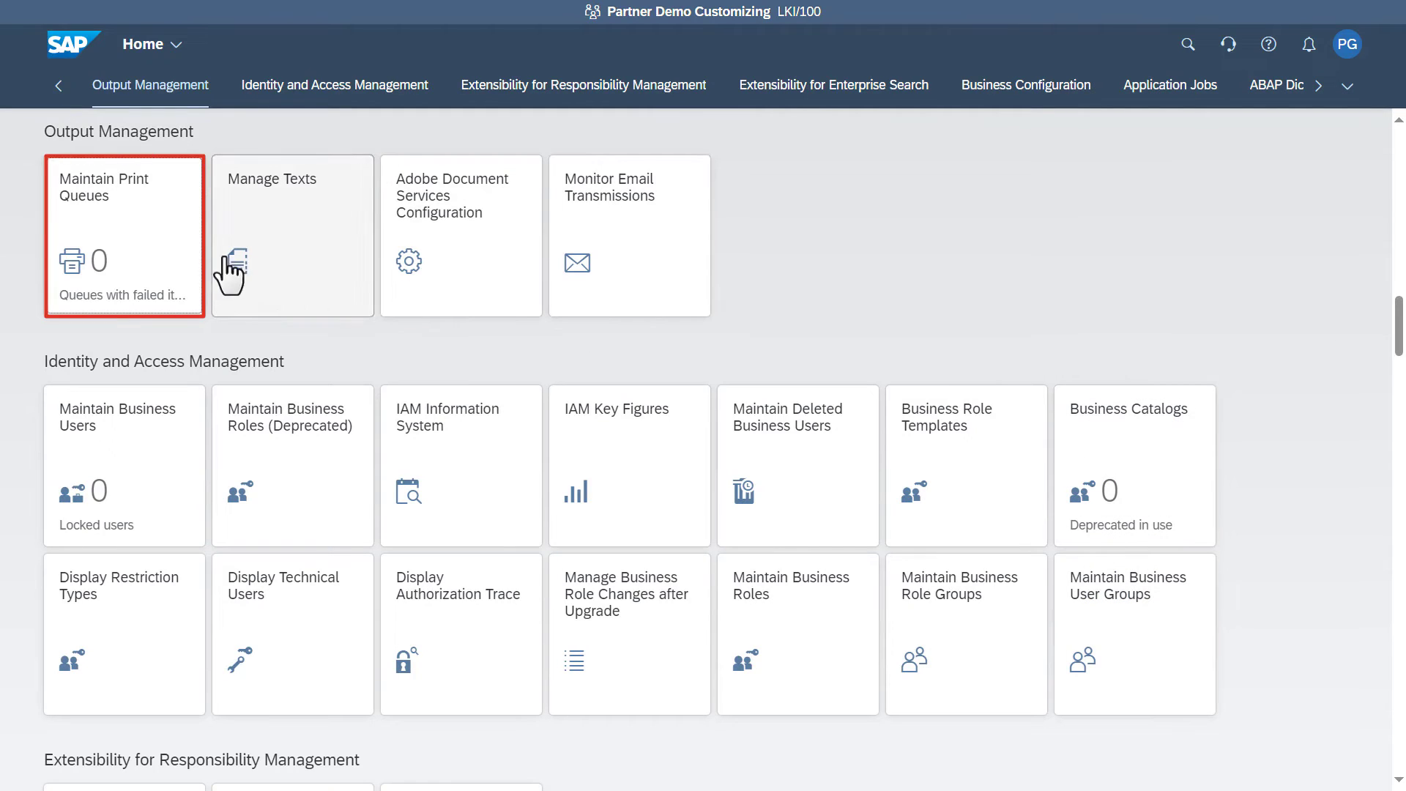
pyautogui.click(164, 265)
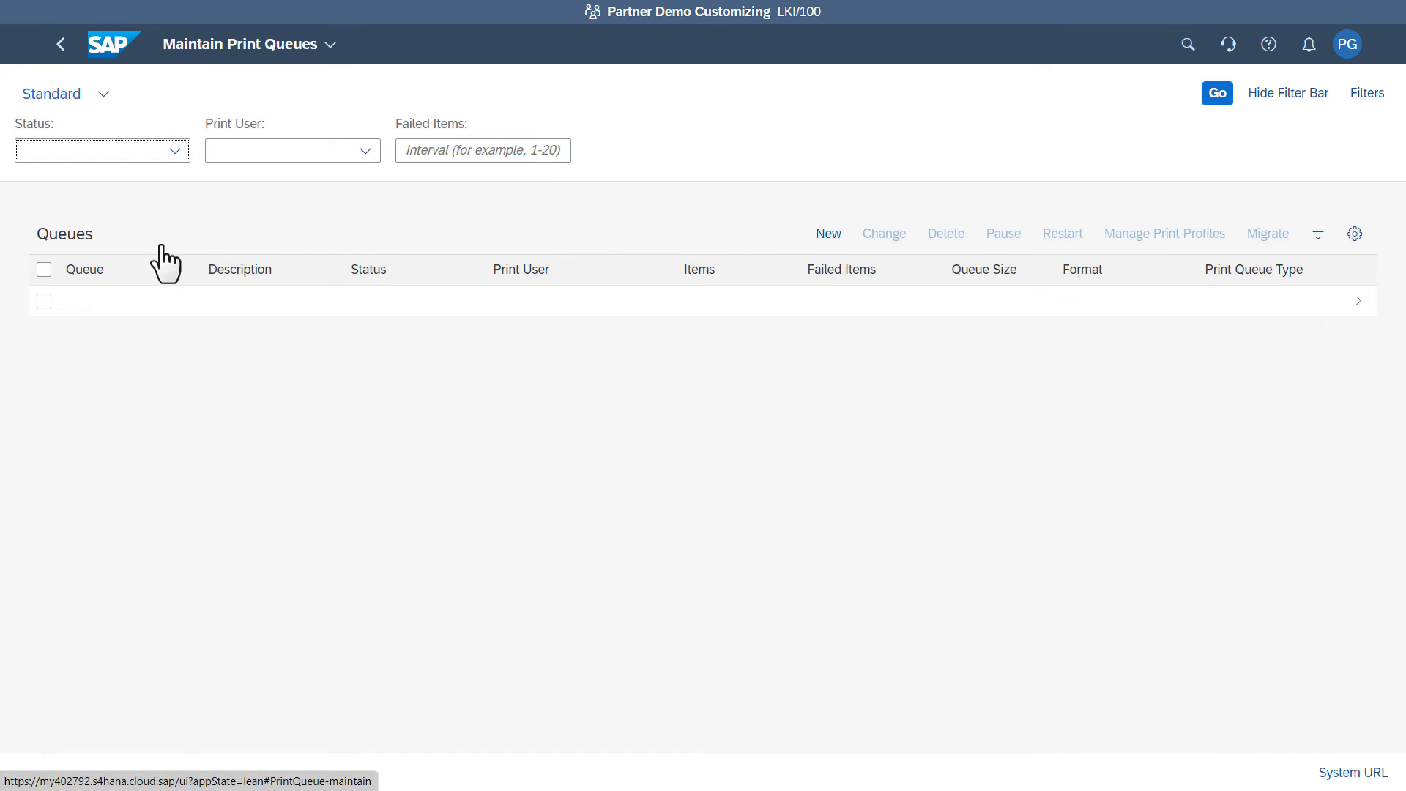
# Start an OMS for Pull Integration queue: description 'Print Queue for OTOM', user OTOM_USER, location lfile
pyautogui.click(811, 238)
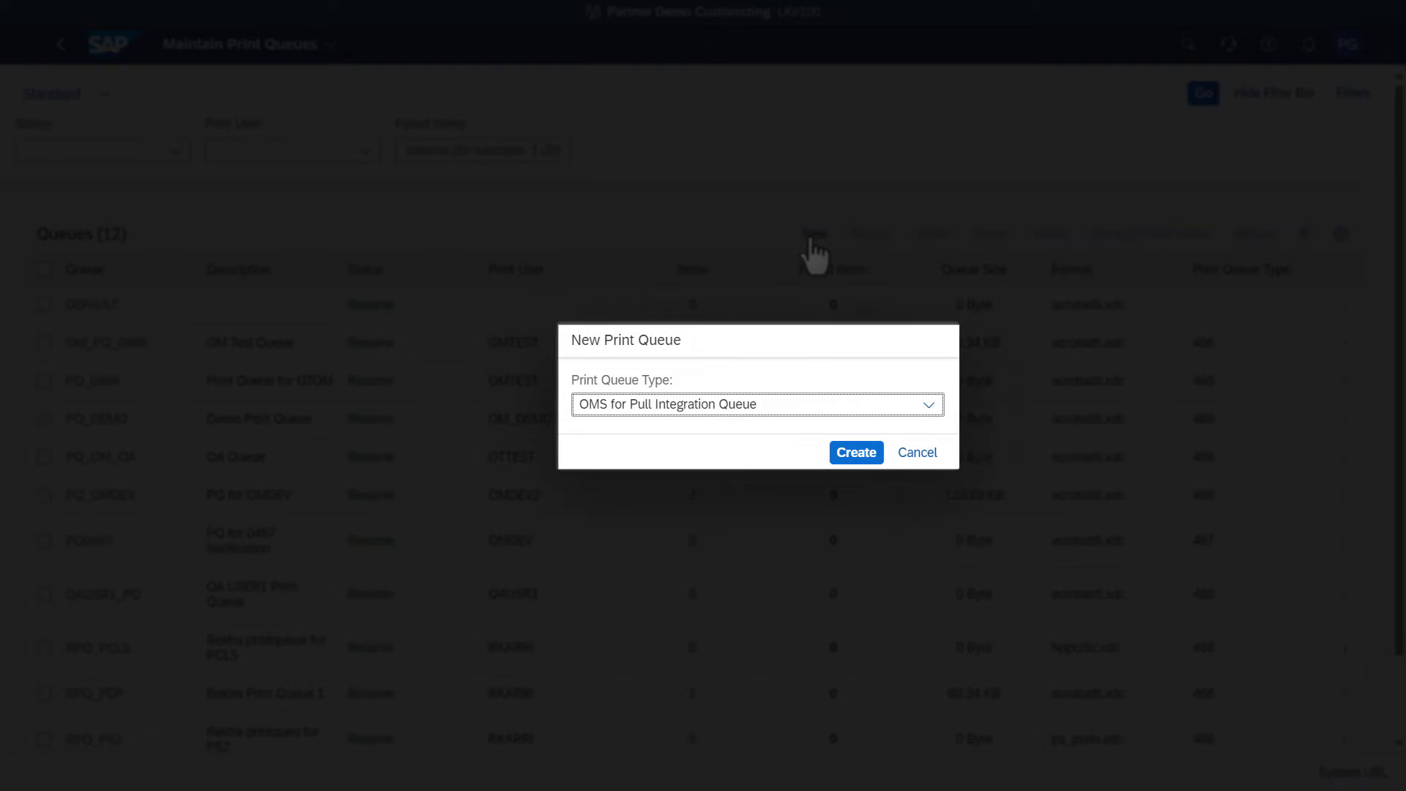
pyautogui.click(744, 412)
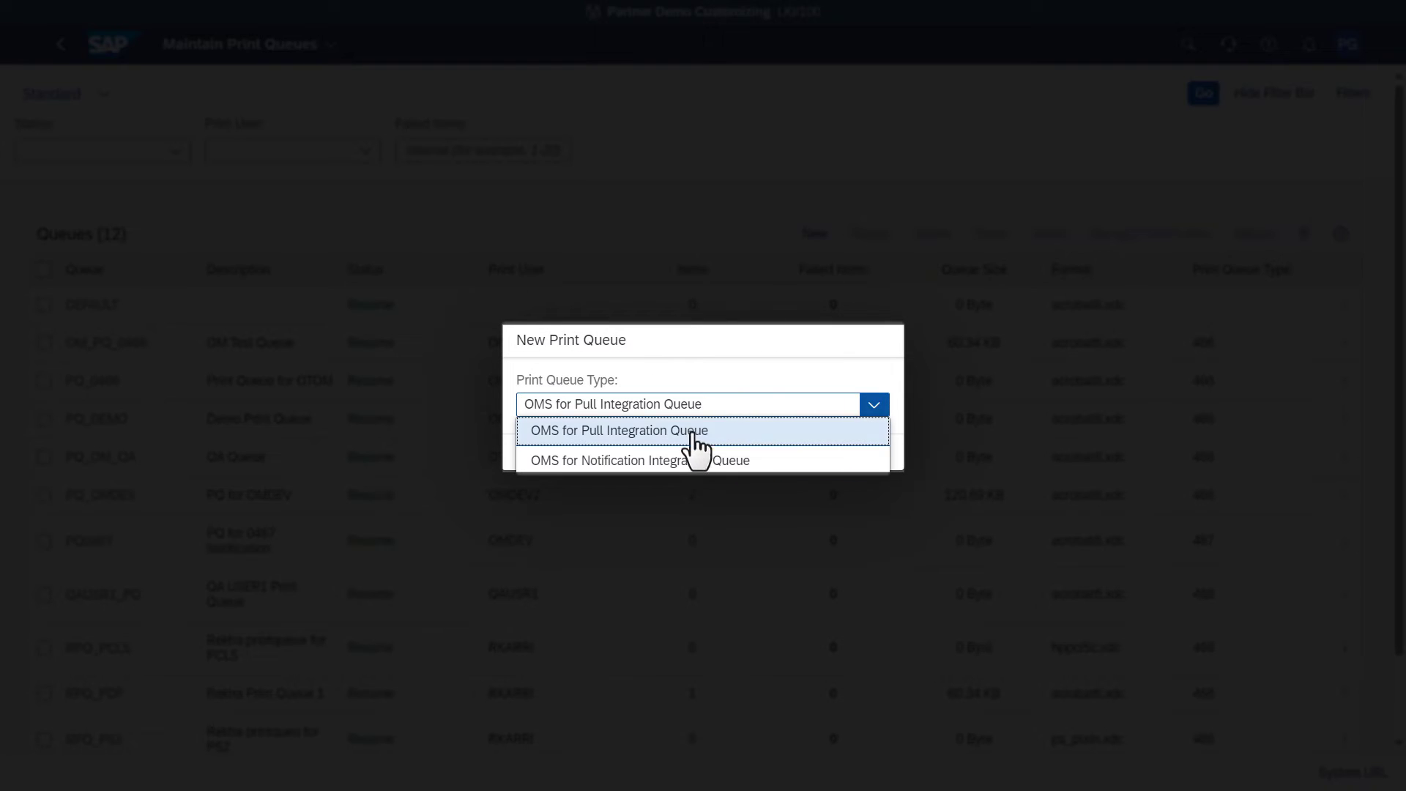
pyautogui.click(710, 438)
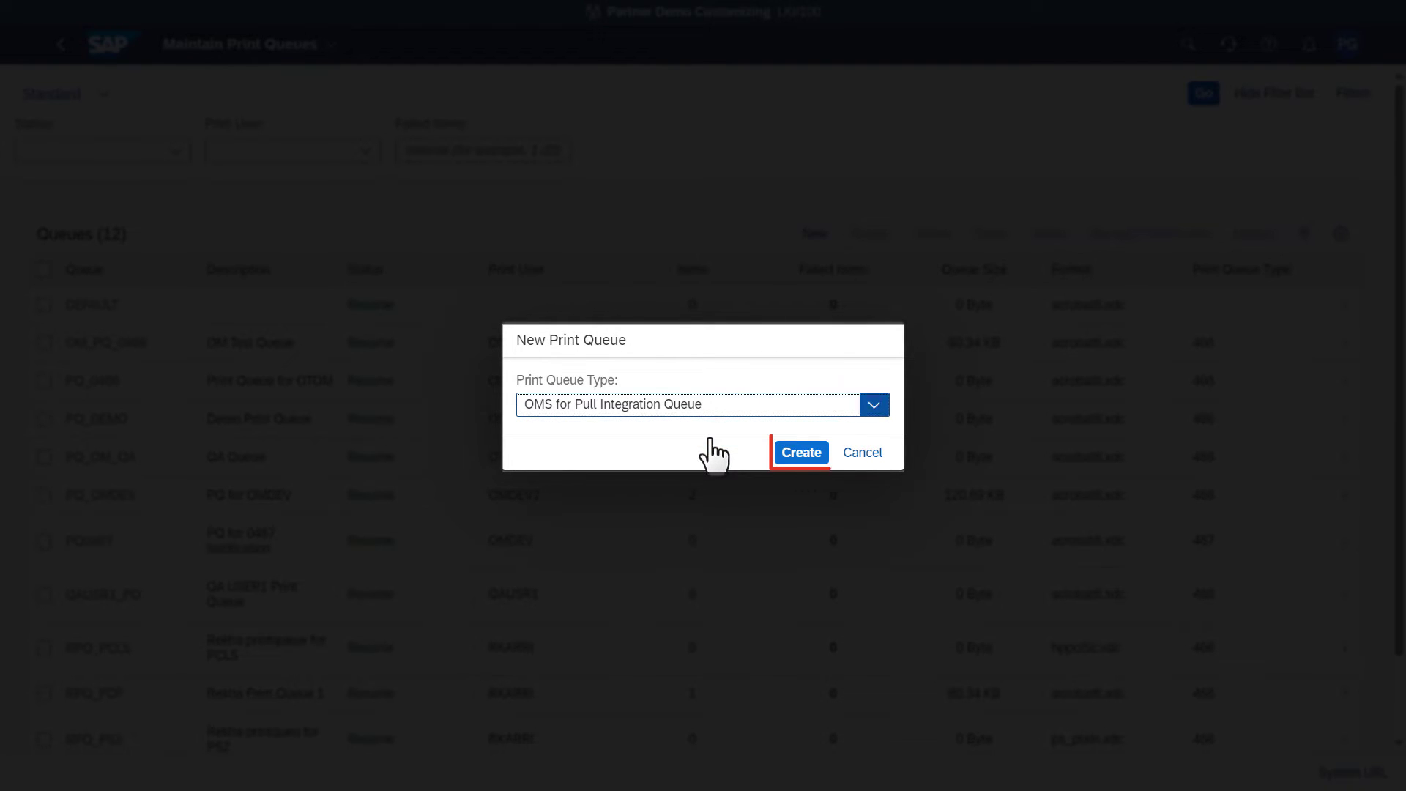
pyautogui.click(796, 460)
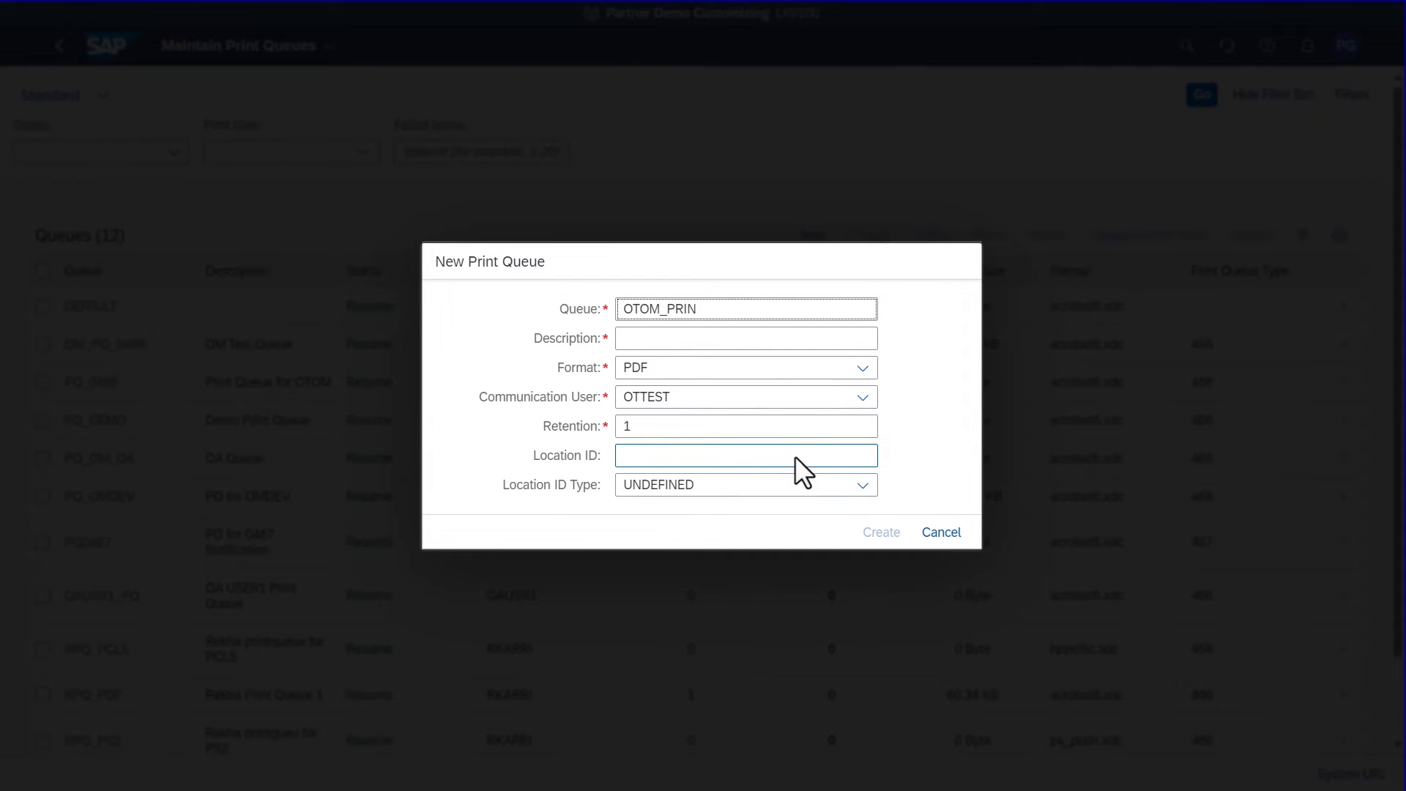
pyautogui.click(644, 337)
pyautogui.write('Print Queue for OTOM')
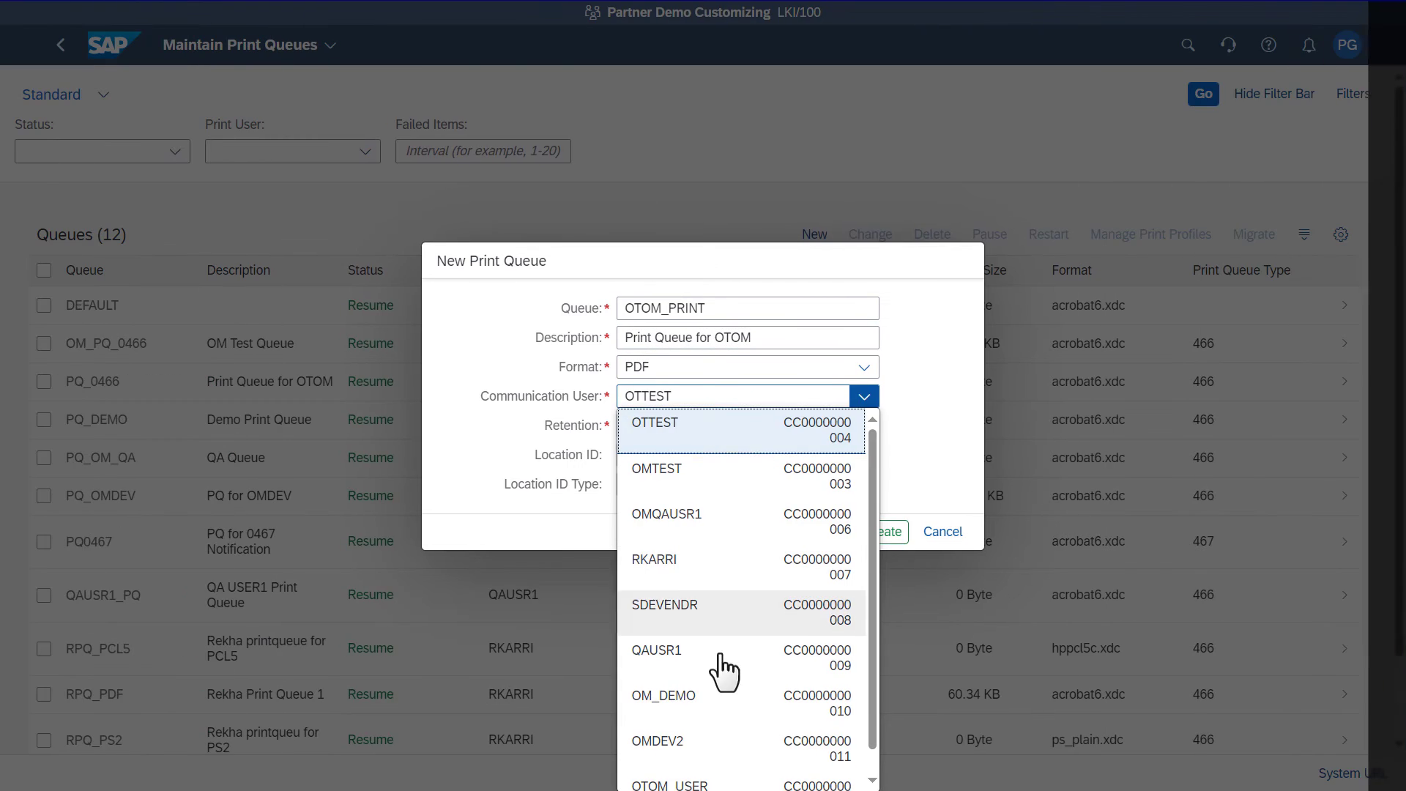
pyautogui.scroll(-1, 724, 670)
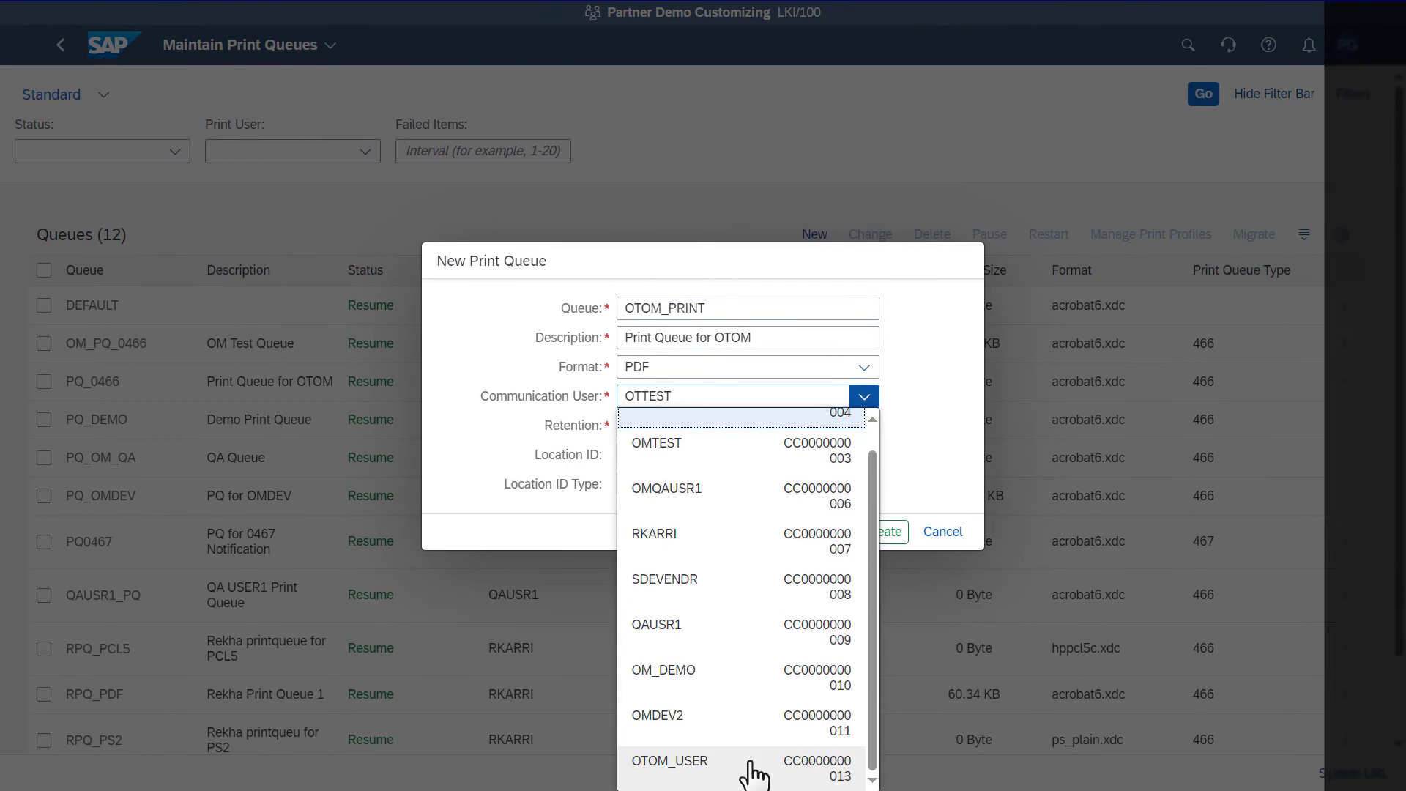
pyautogui.click(753, 760)
pyautogui.click(628, 454)
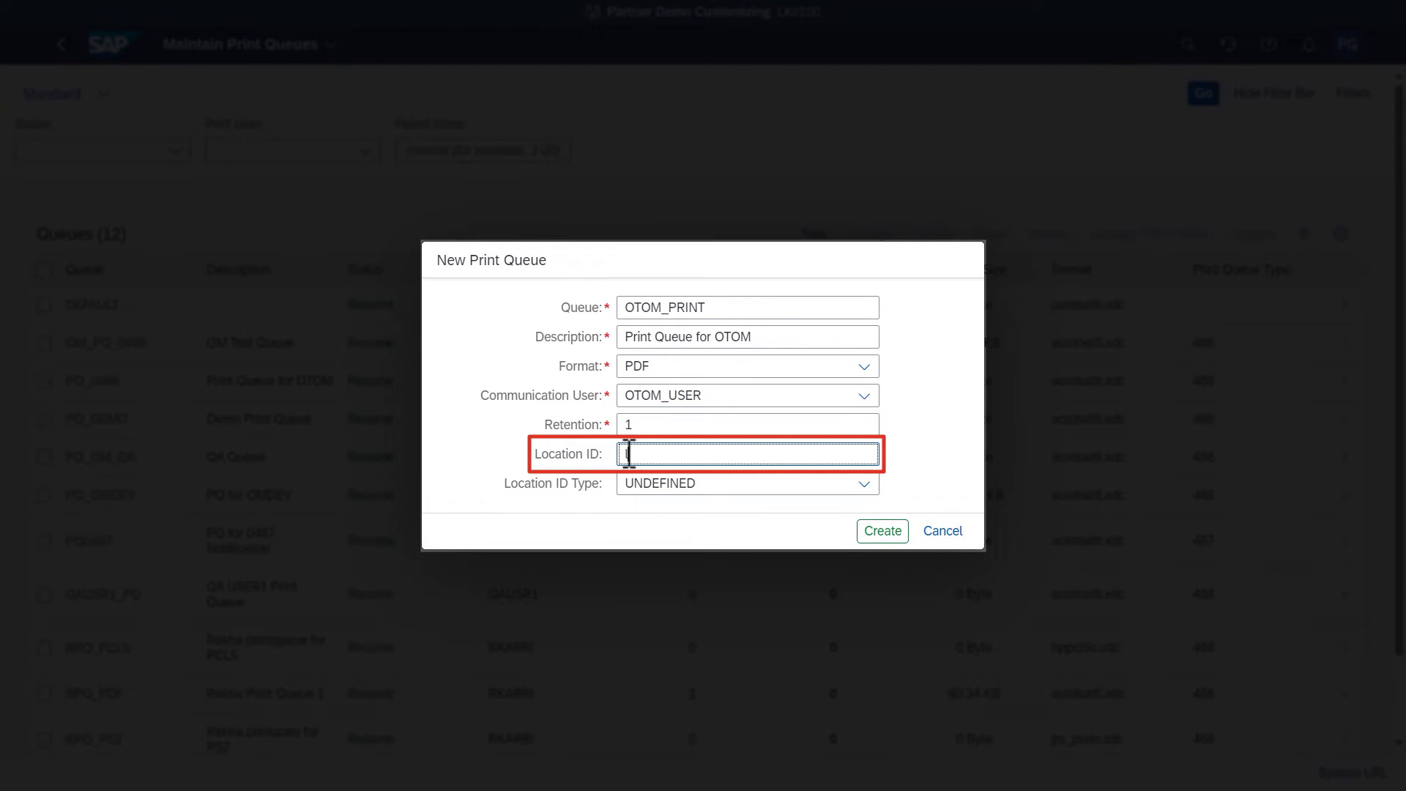
pyautogui.write('lfile')
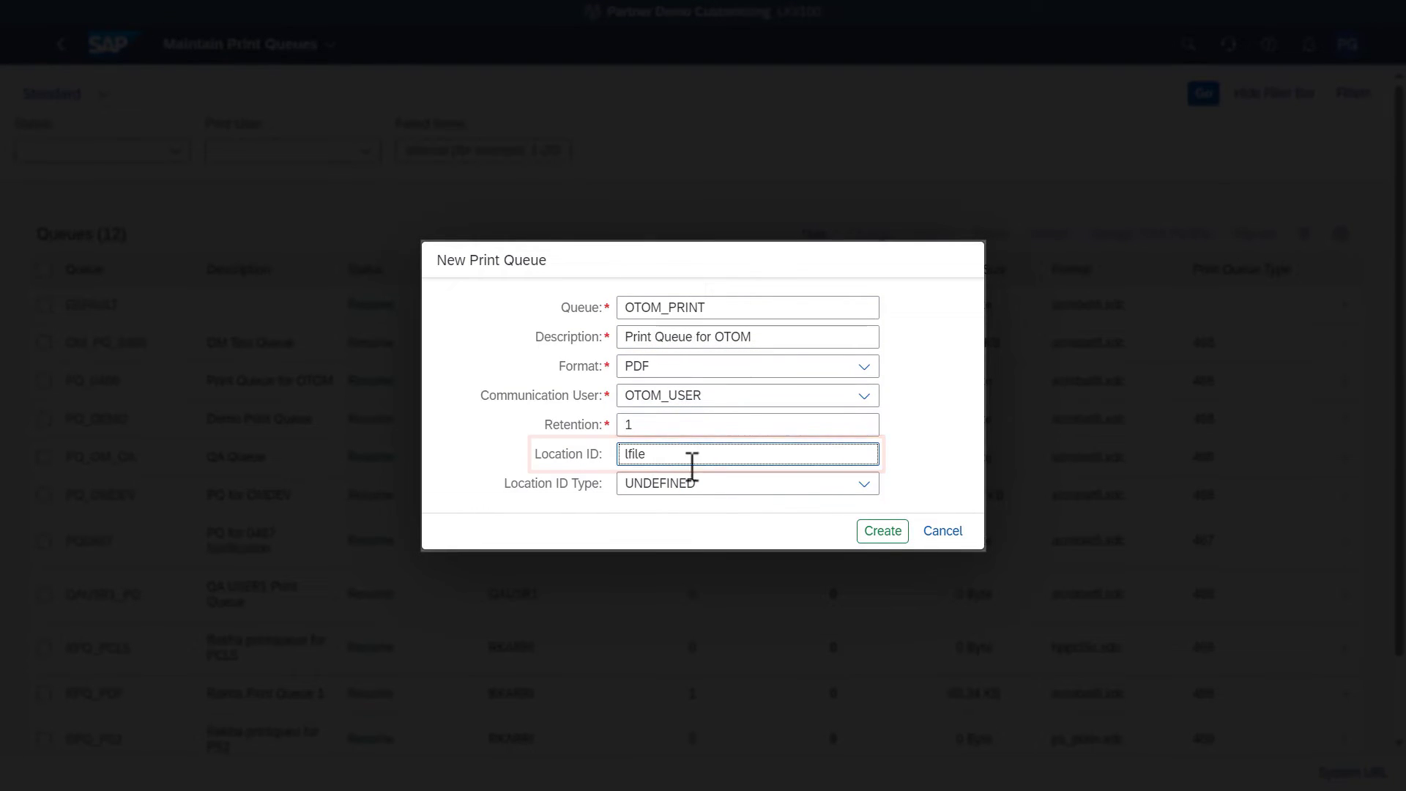
# Create the OTOM_PRINT print queue from the completed form
pyautogui.click(881, 533)
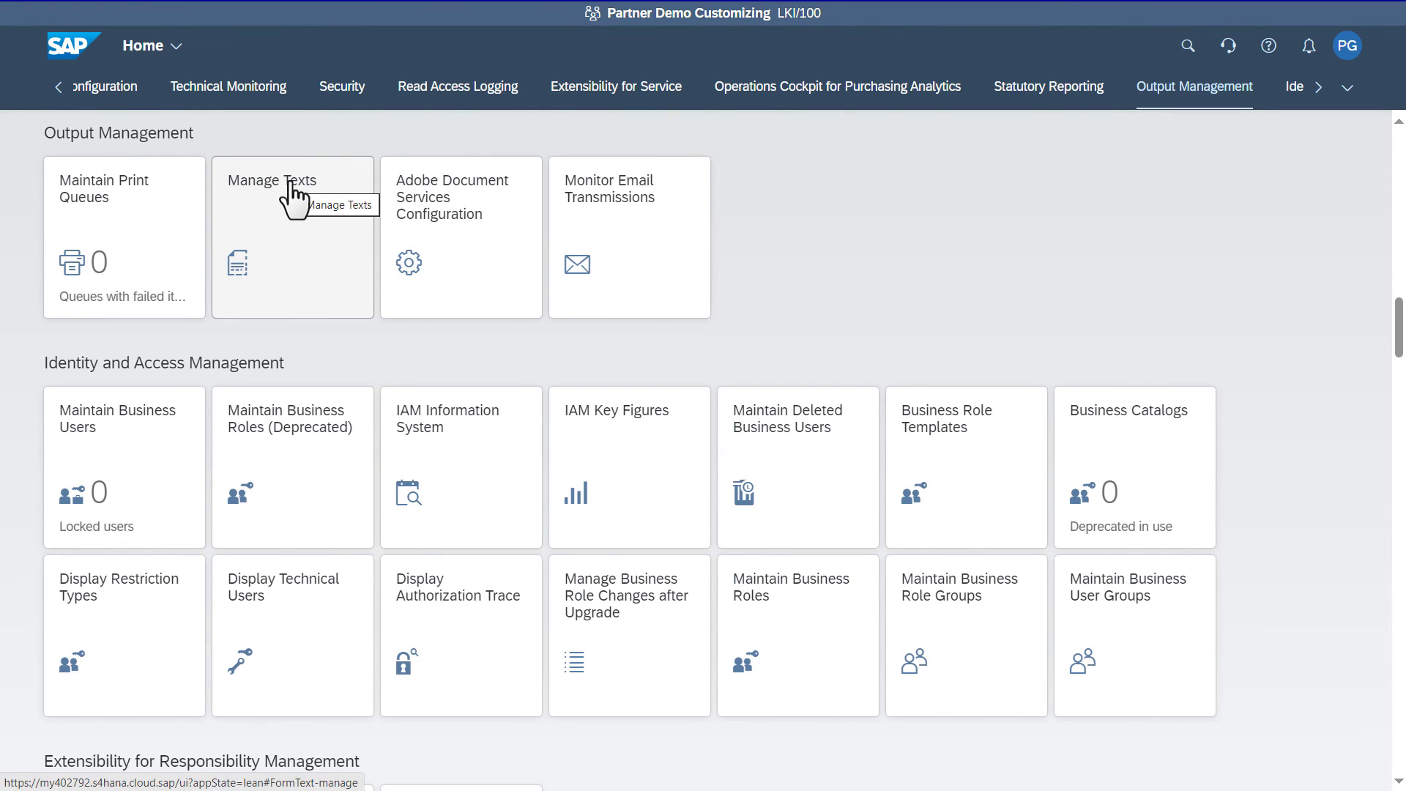
# Open the OTOM_PRINT queue in Maintain Print Queues and create a test page
pyautogui.click(153, 294)
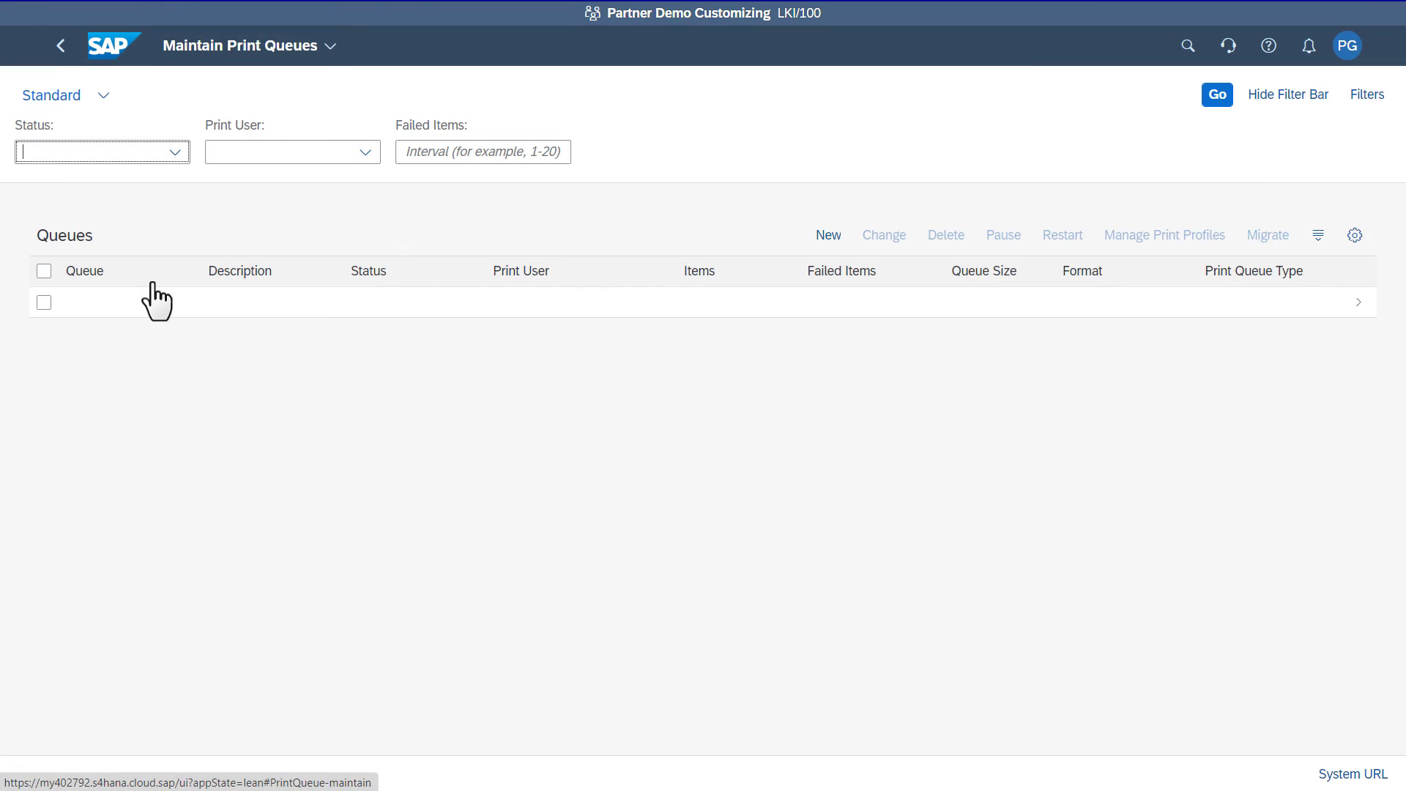
pyautogui.click(133, 382)
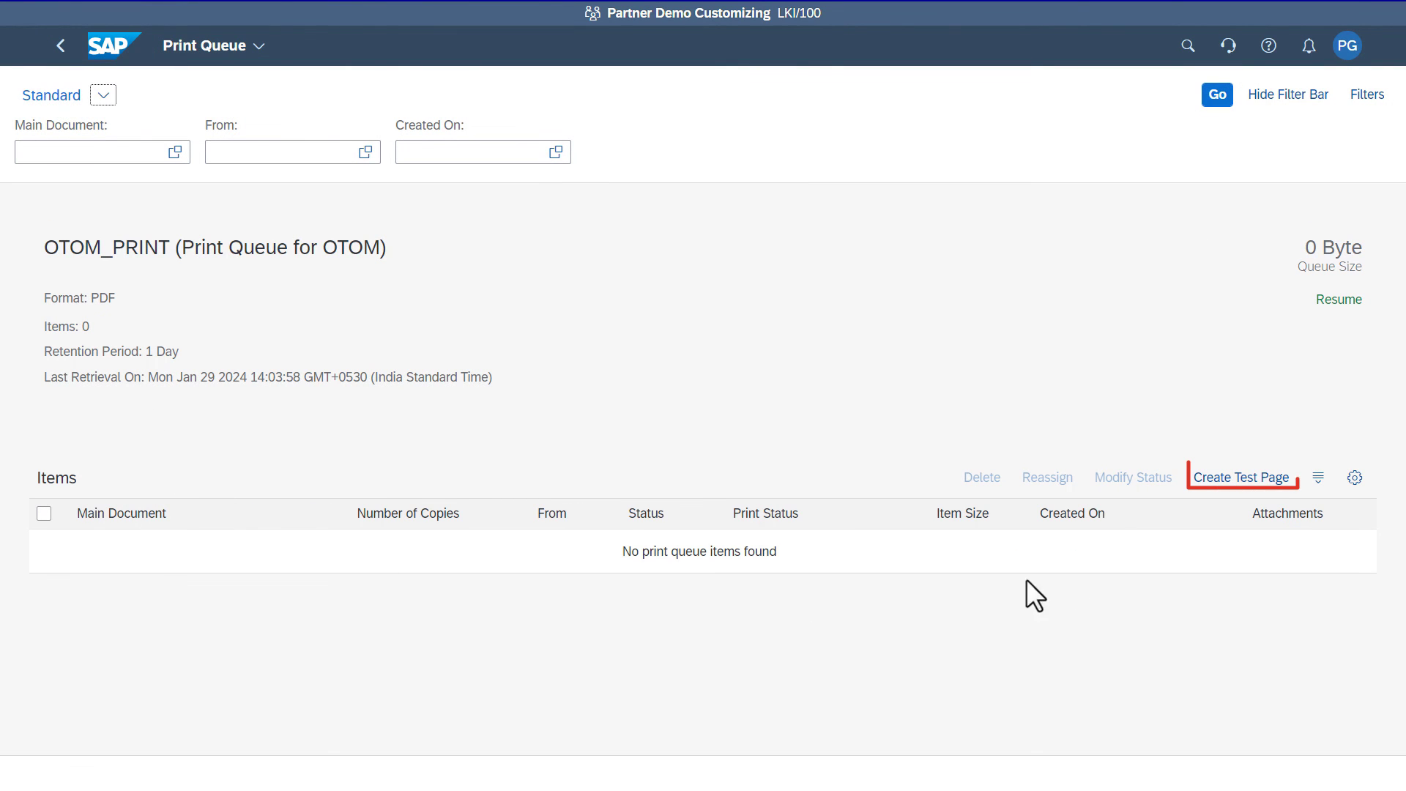
pyautogui.click(1225, 479)
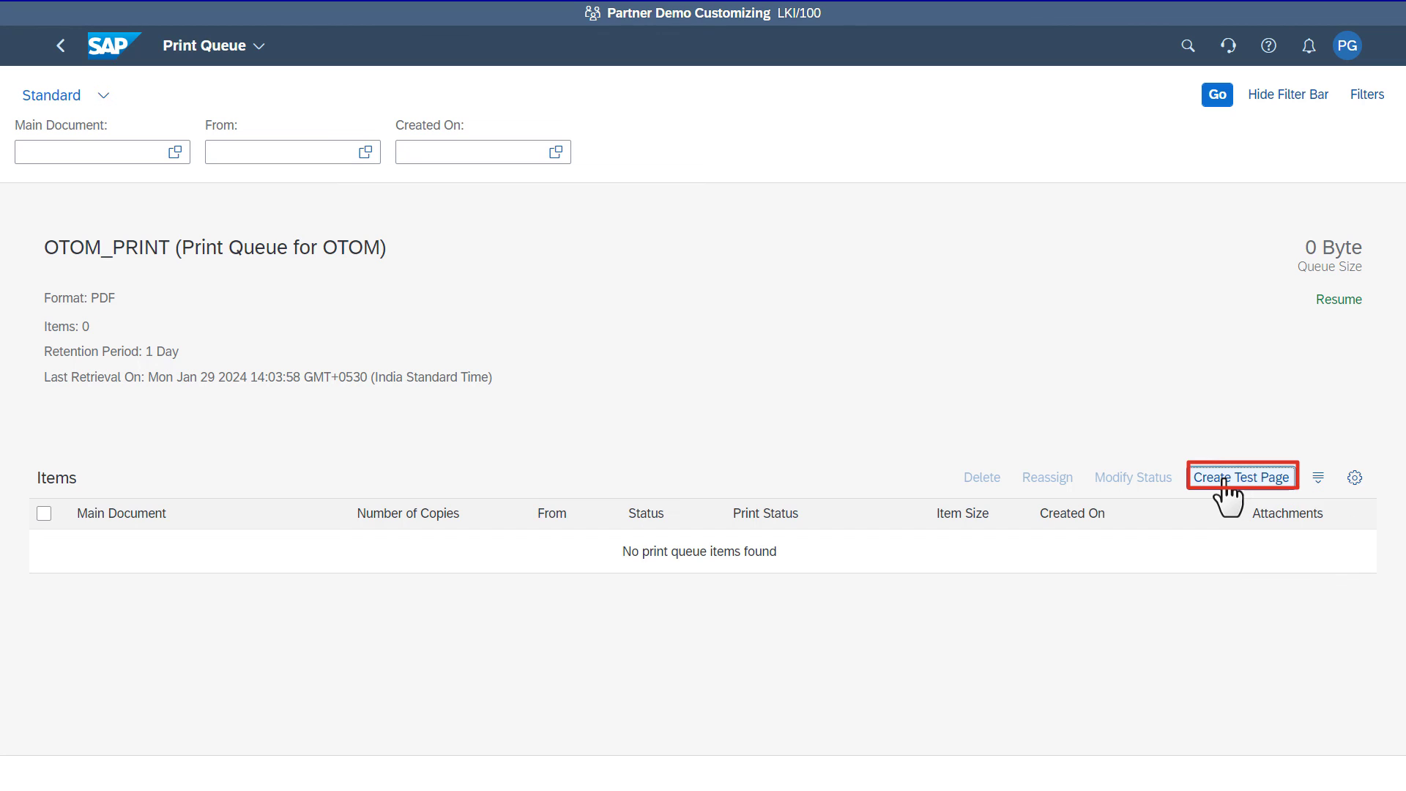